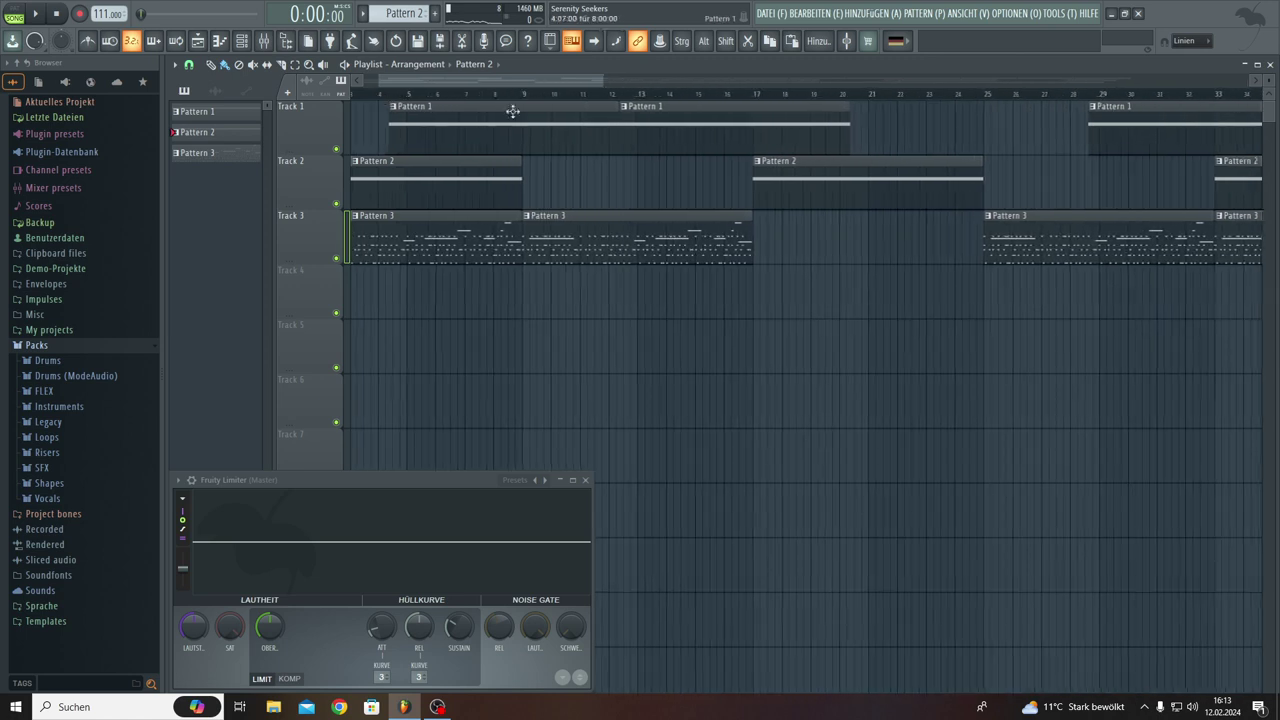
Increase the playlist's track height and widen the Fruity Limiter window across the full workspace beneath it
drag(1268, 84, 1268, 124)
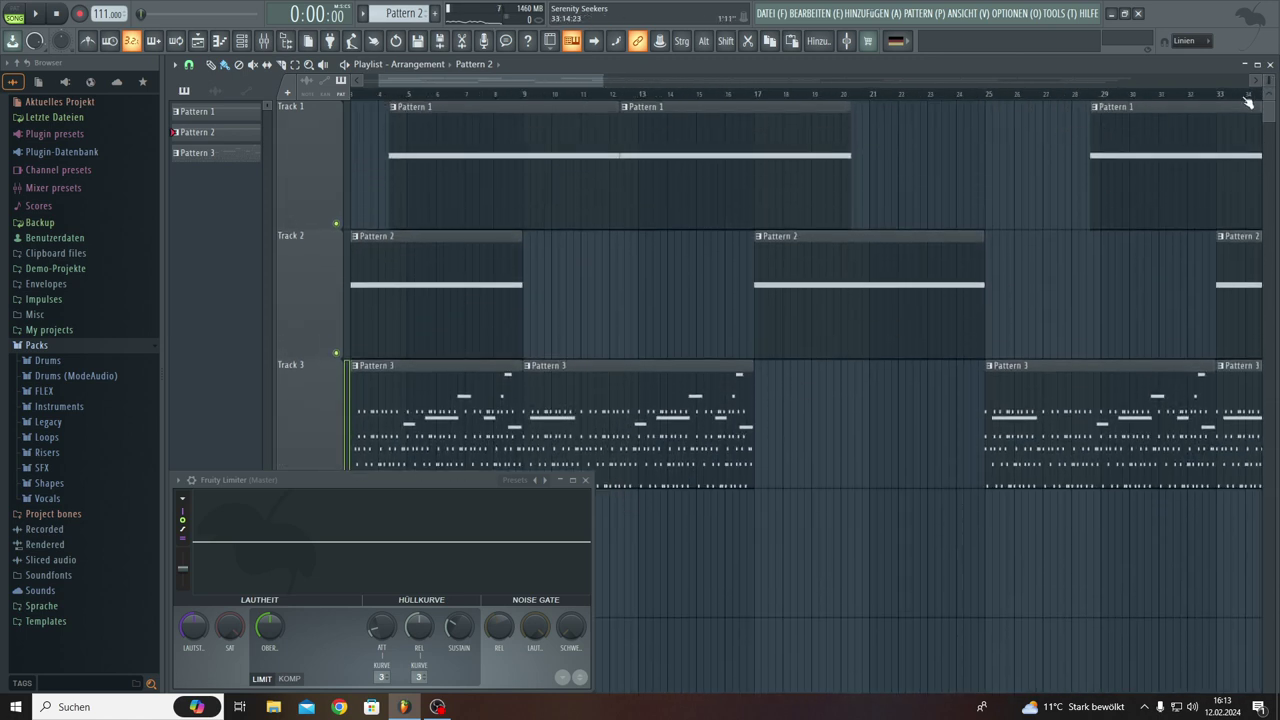
drag(1268, 124, 1268, 112)
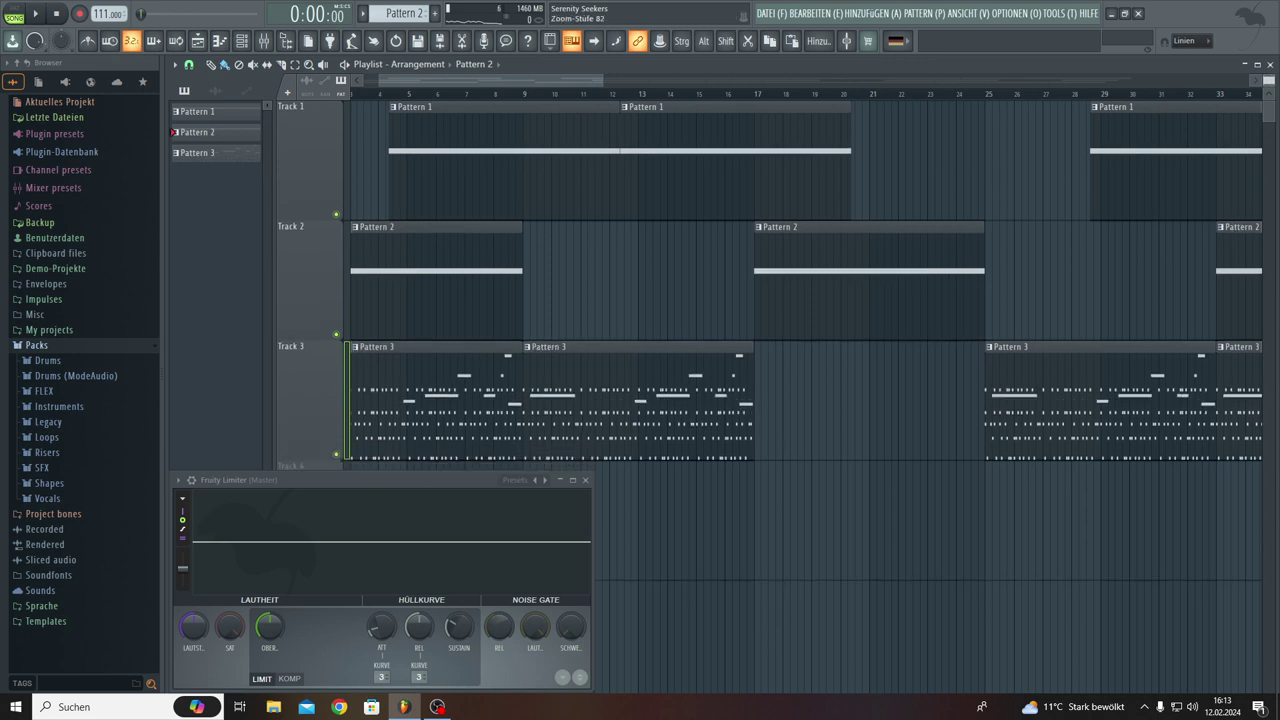
drag(593, 564, 1276, 594)
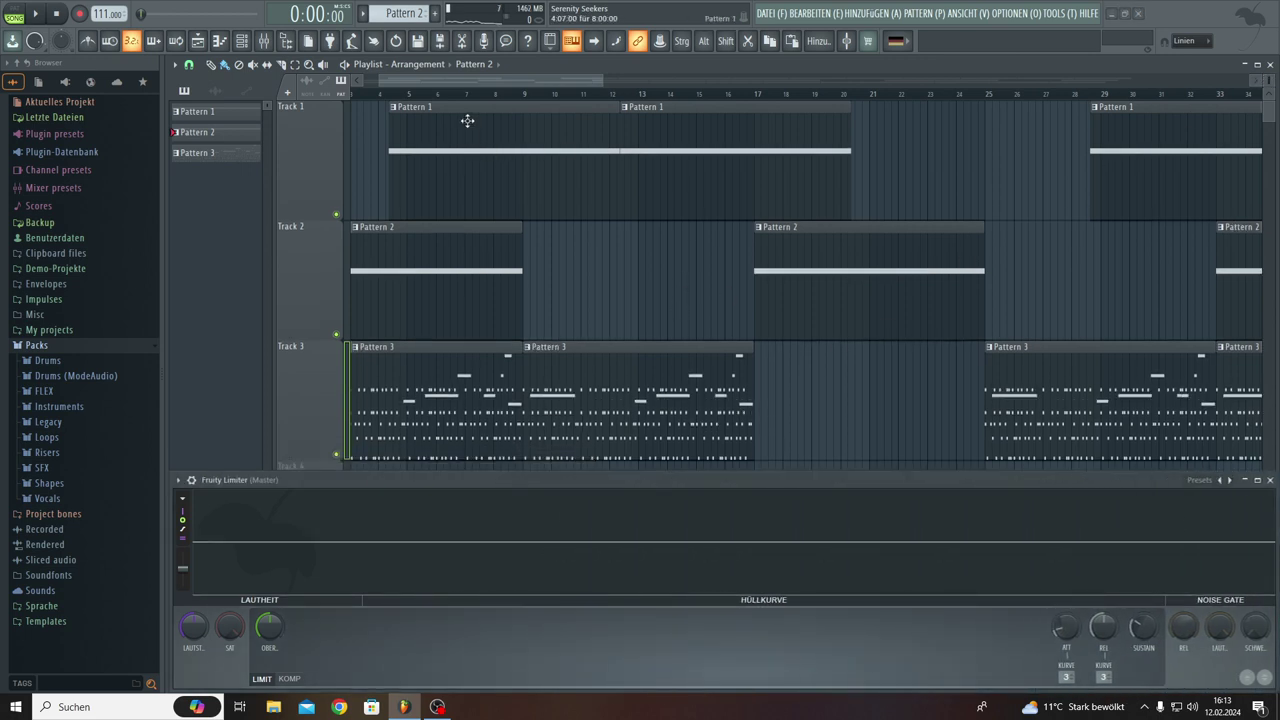
Review the project information, including title, genre and comments, and close the settings window
click(508, 42)
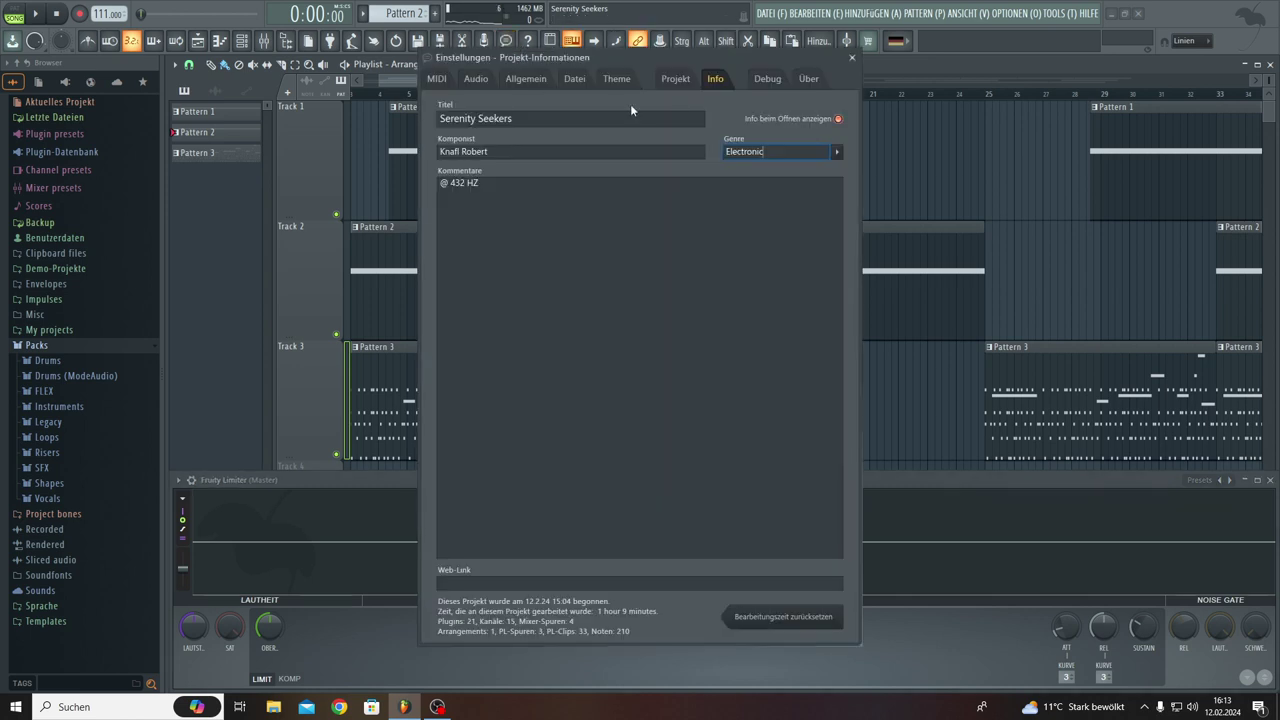
drag(643, 62, 428, 122)
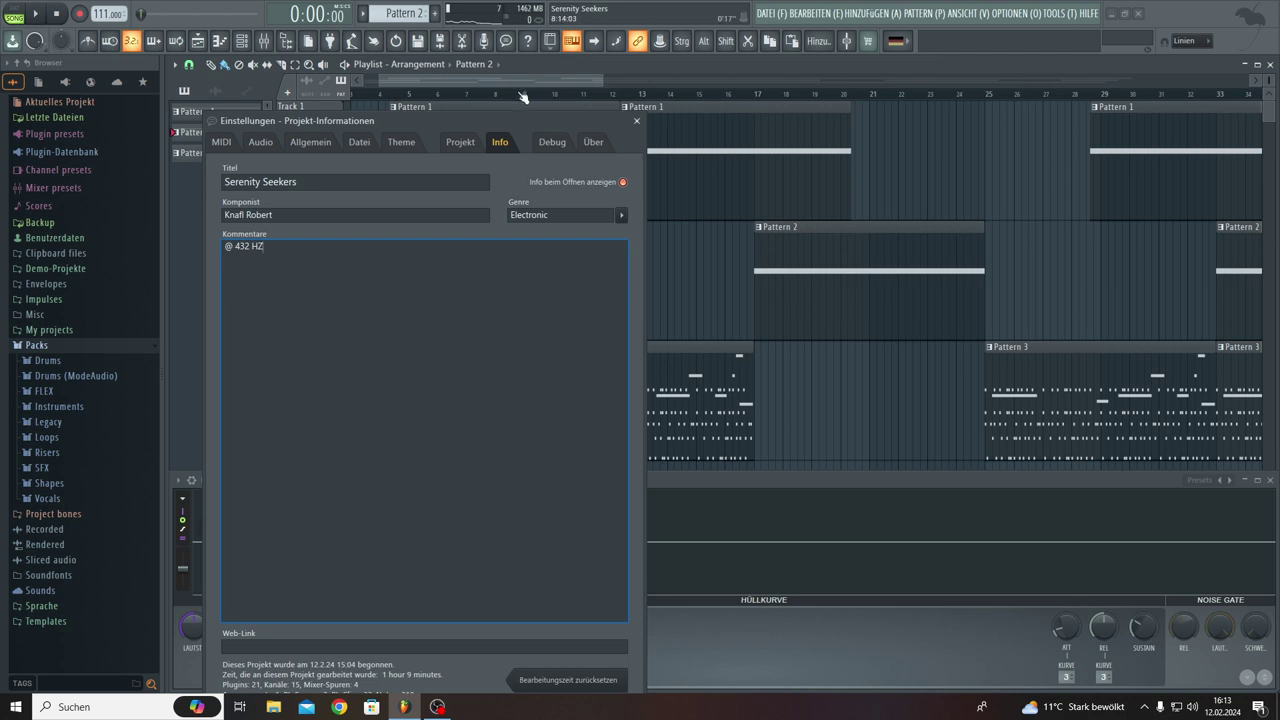
drag(515, 121, 532, 63)
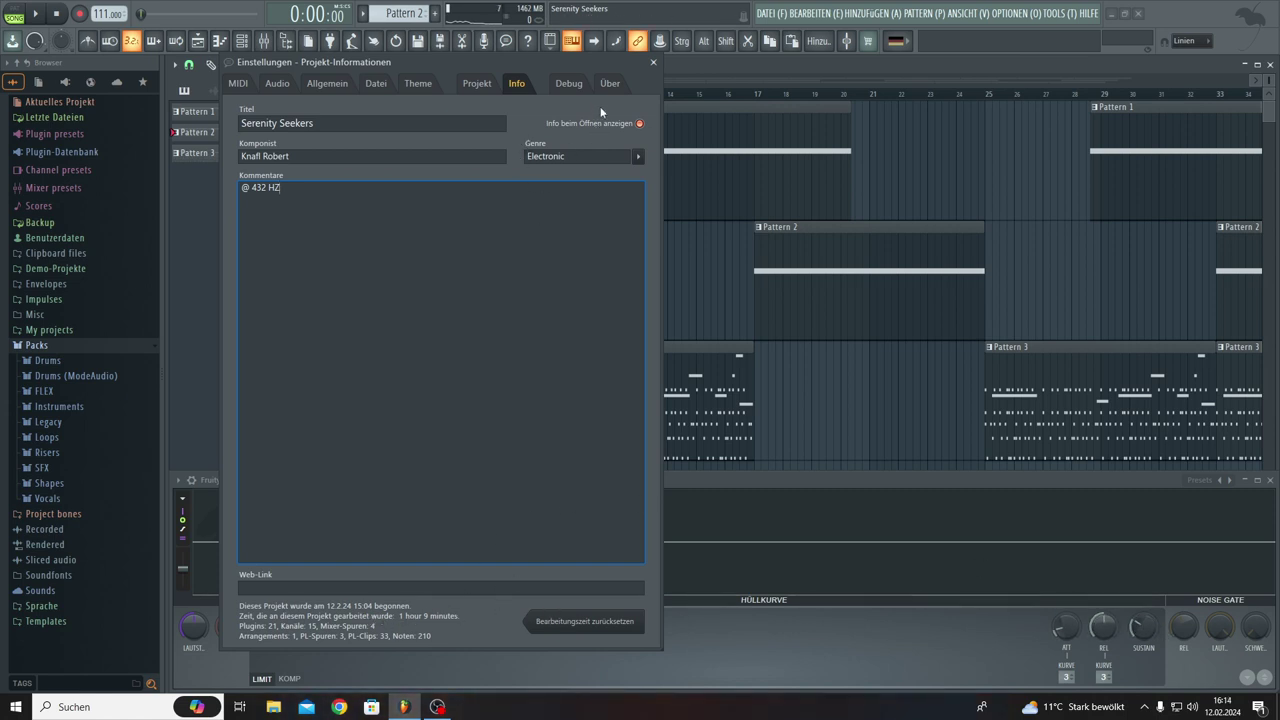
click(653, 63)
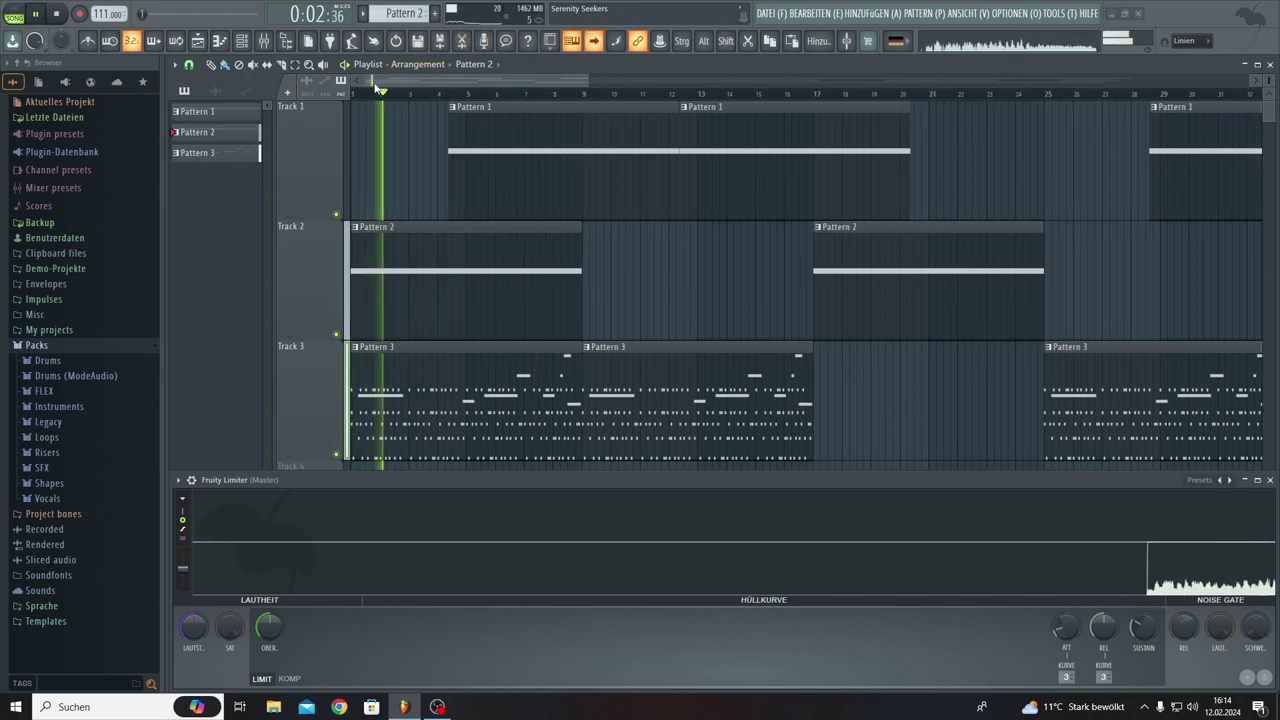
Play the arrangement from the start and examine the opening bars of the playlist up close
scroll(375, 96, up, 5)
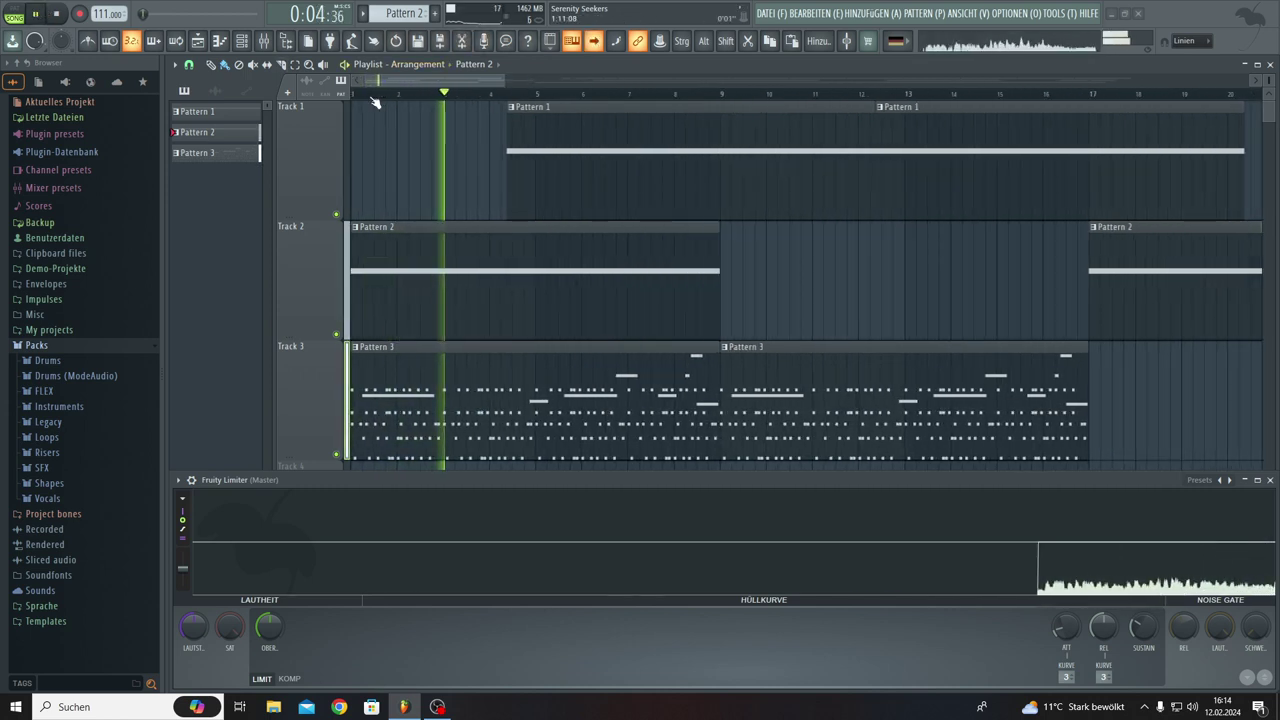
scroll(375, 103, up, 3)
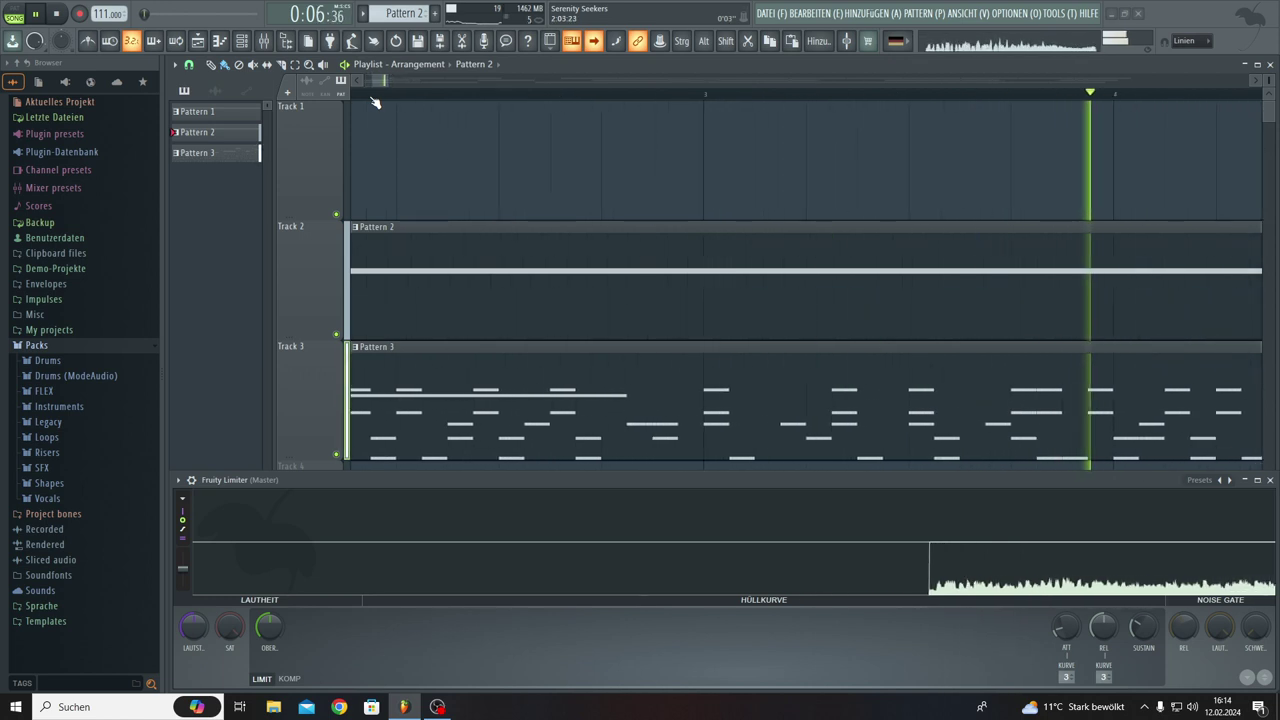
scroll(380, 104, down, 1)
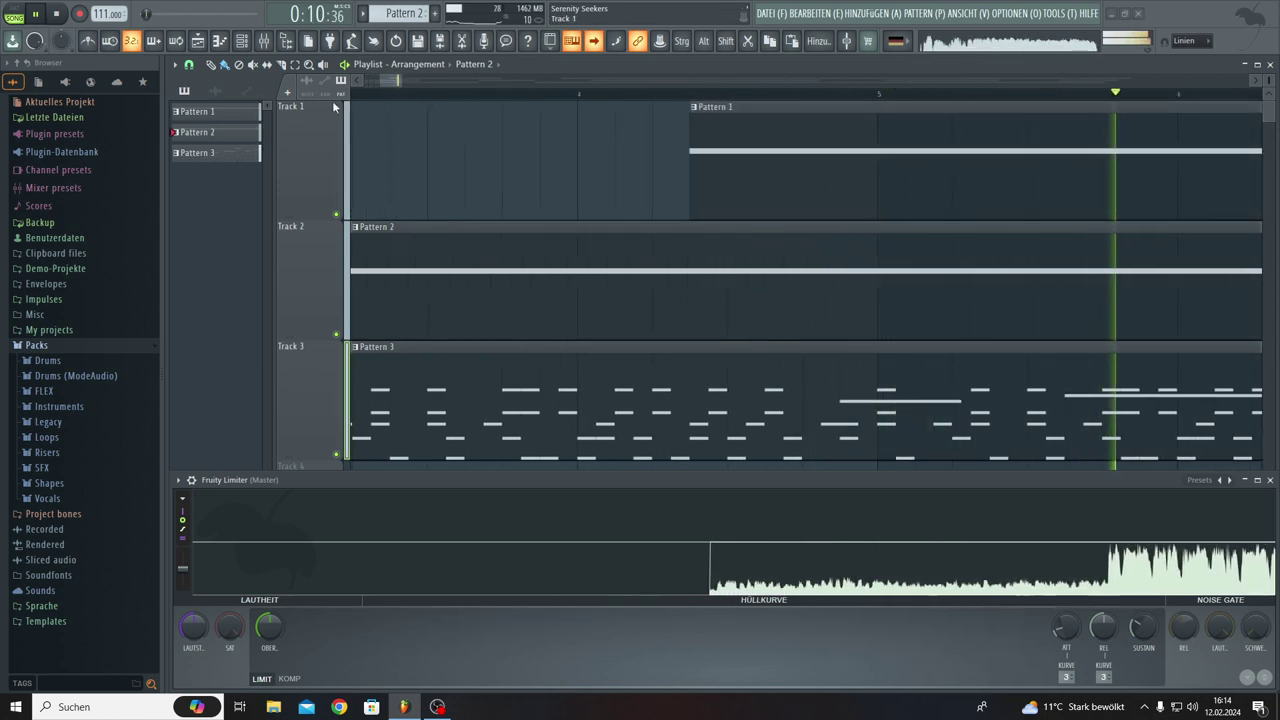
scroll(404, 13, up, 1)
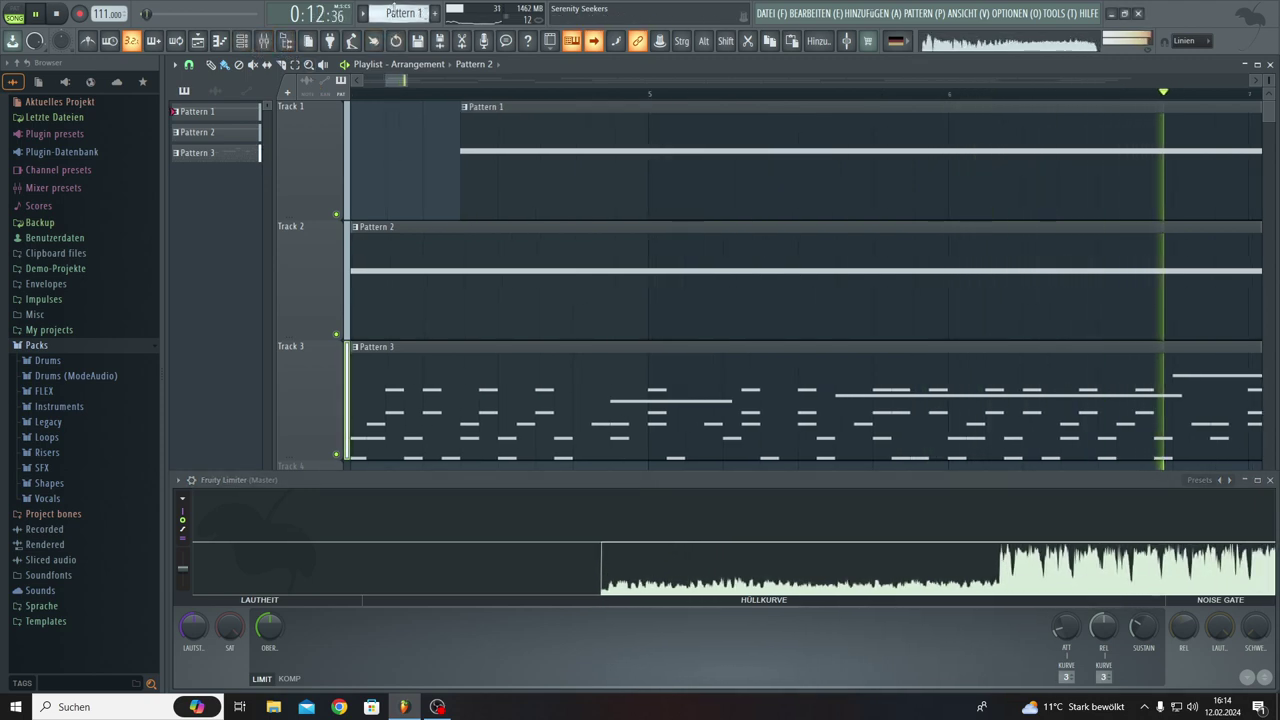
Open the Channel Rack and the first Layer channel side by side, and show which channels are the layer's children
click(242, 41)
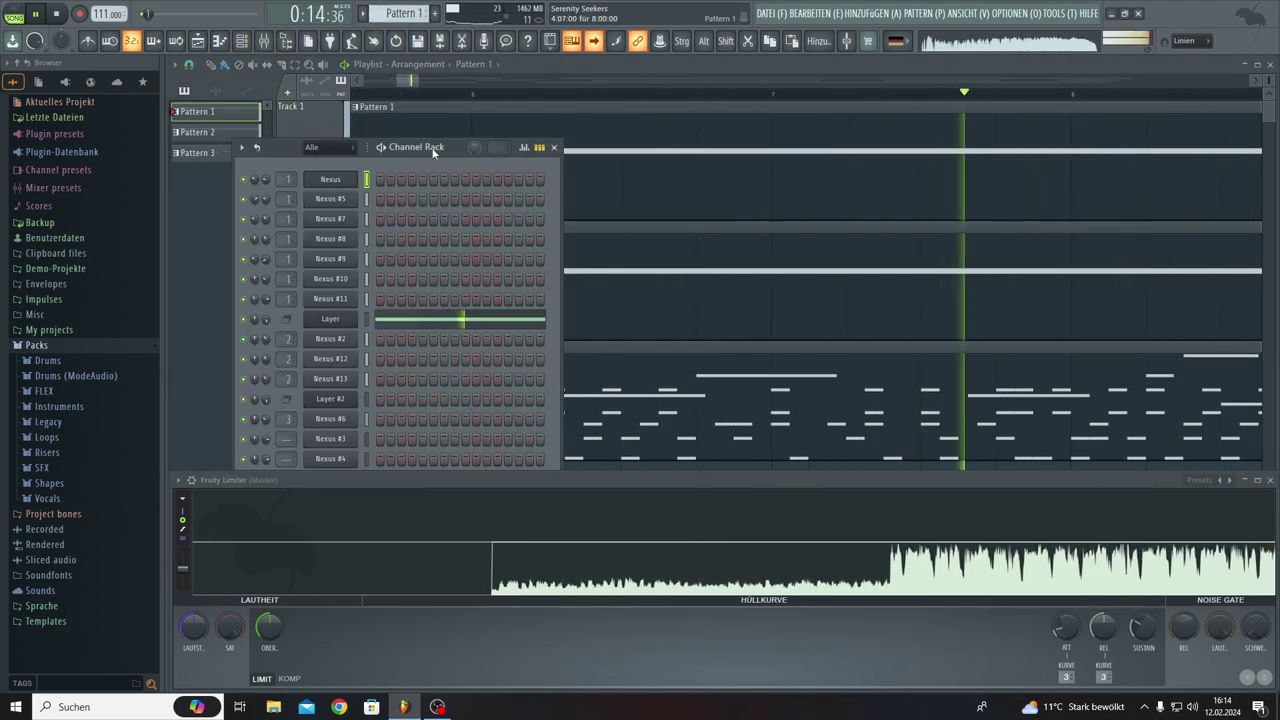
drag(433, 152, 392, 71)
click(289, 236)
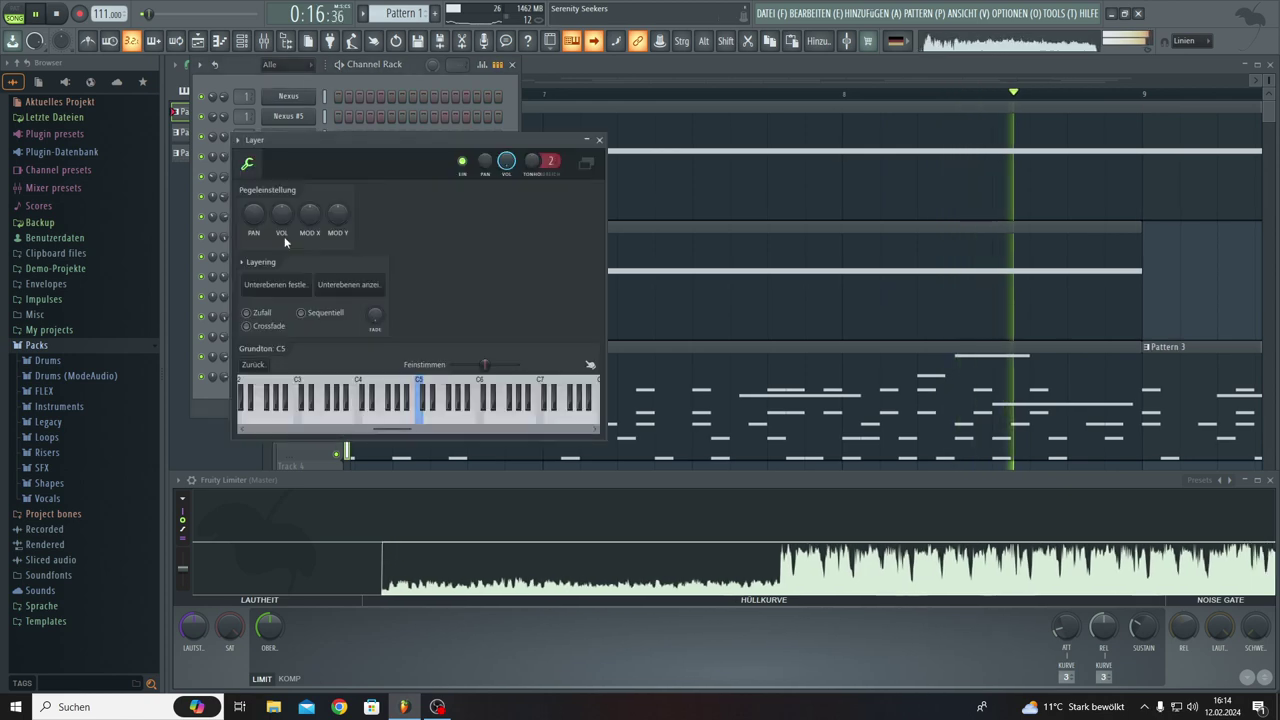
drag(347, 148, 790, 90)
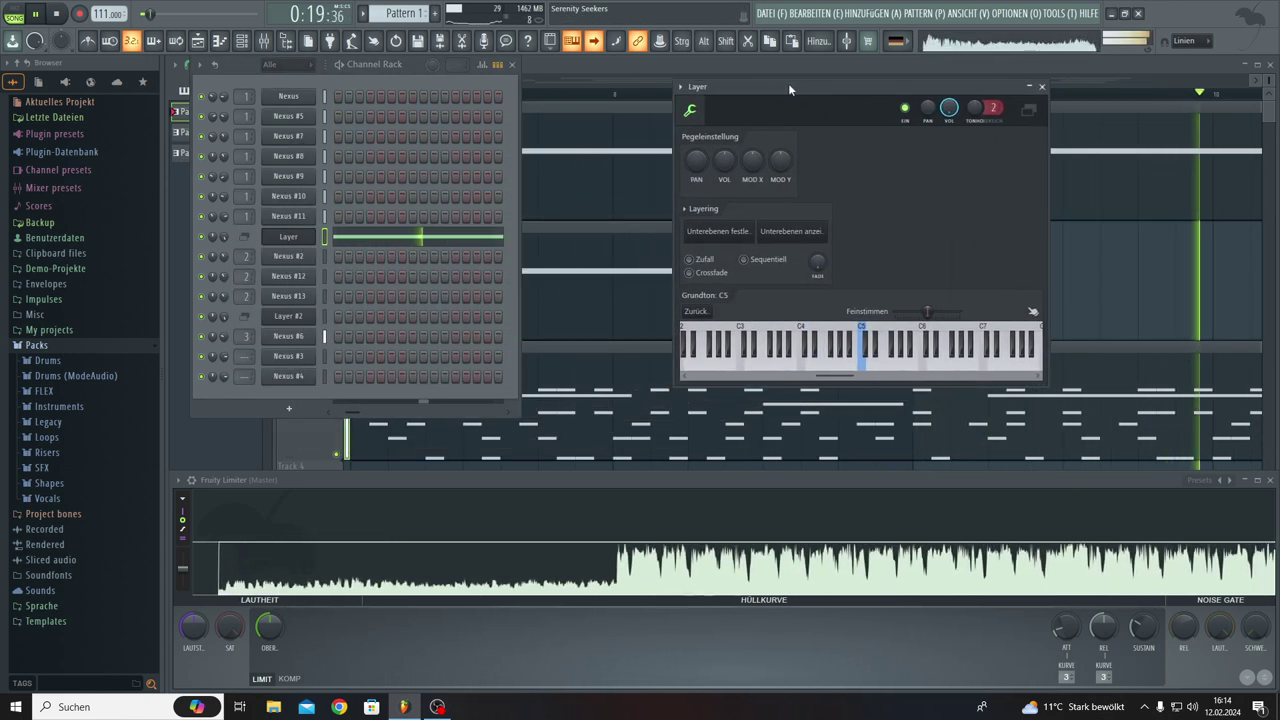
click(816, 236)
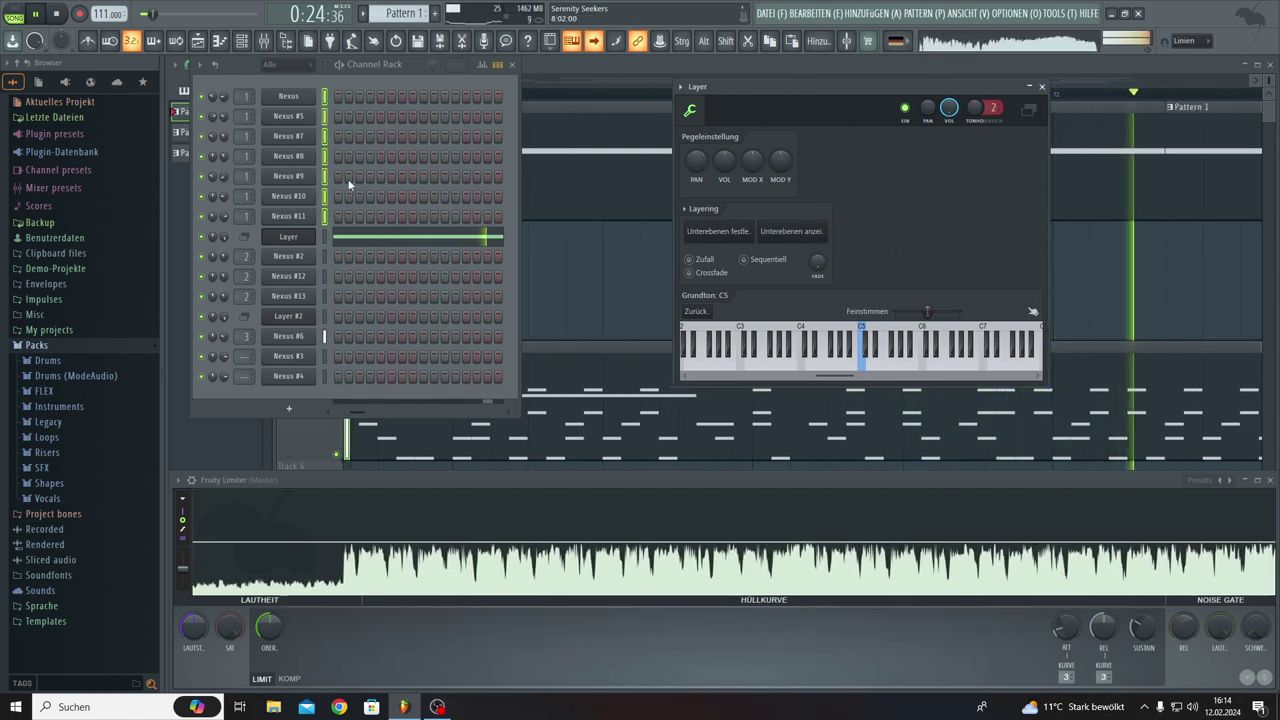
Open the Nexus, Nexus #5 and Nexus #7 instruments beside the Channel Rack and examine the preset loaded in each library
click(310, 100)
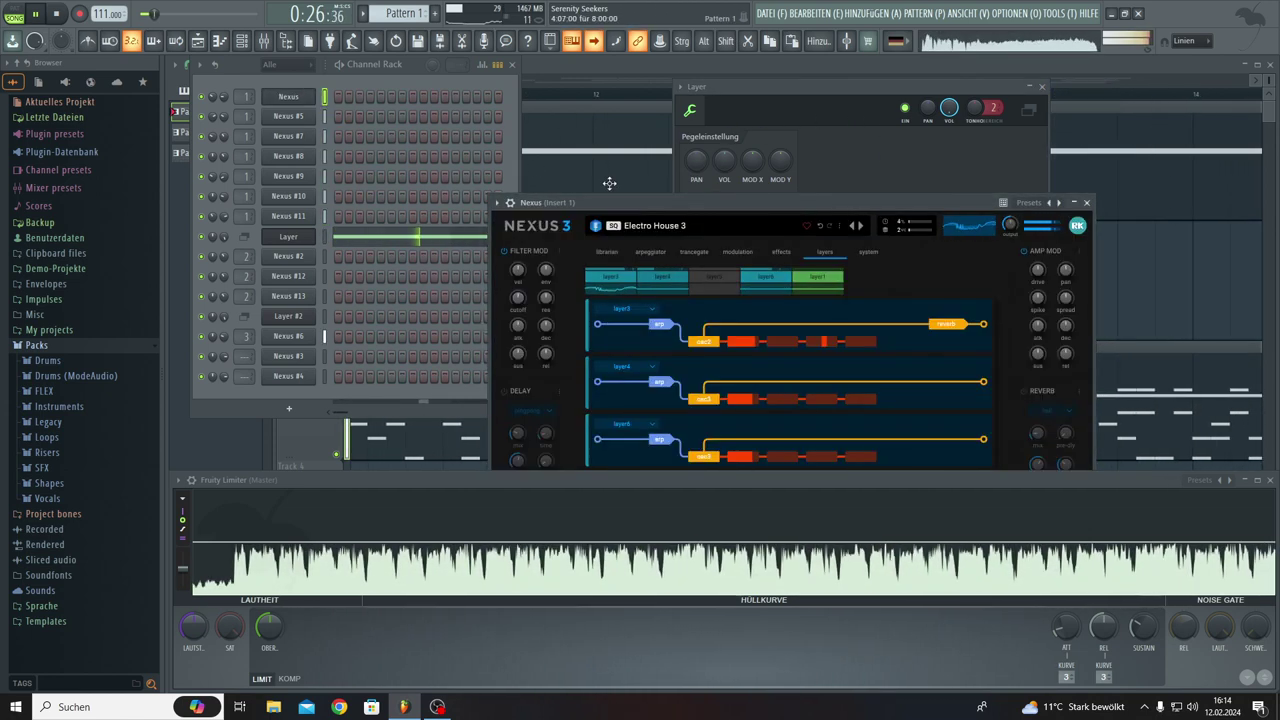
drag(755, 207, 931, 59)
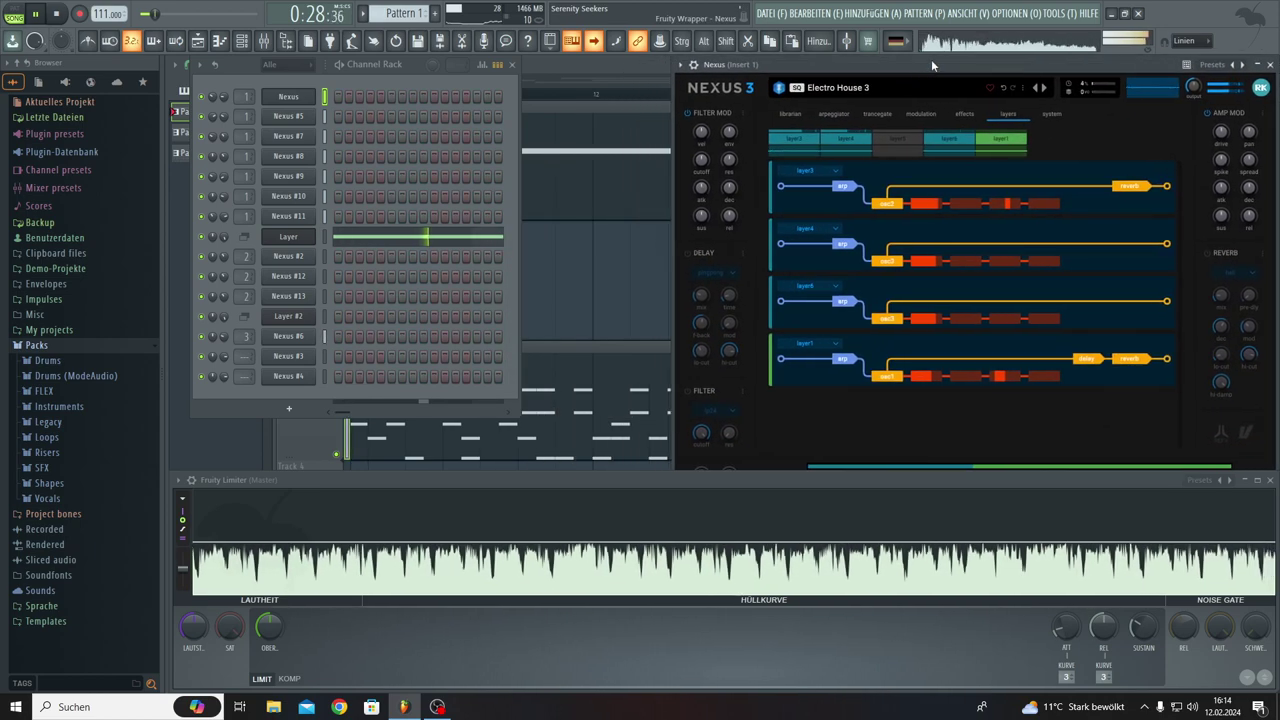
click(791, 114)
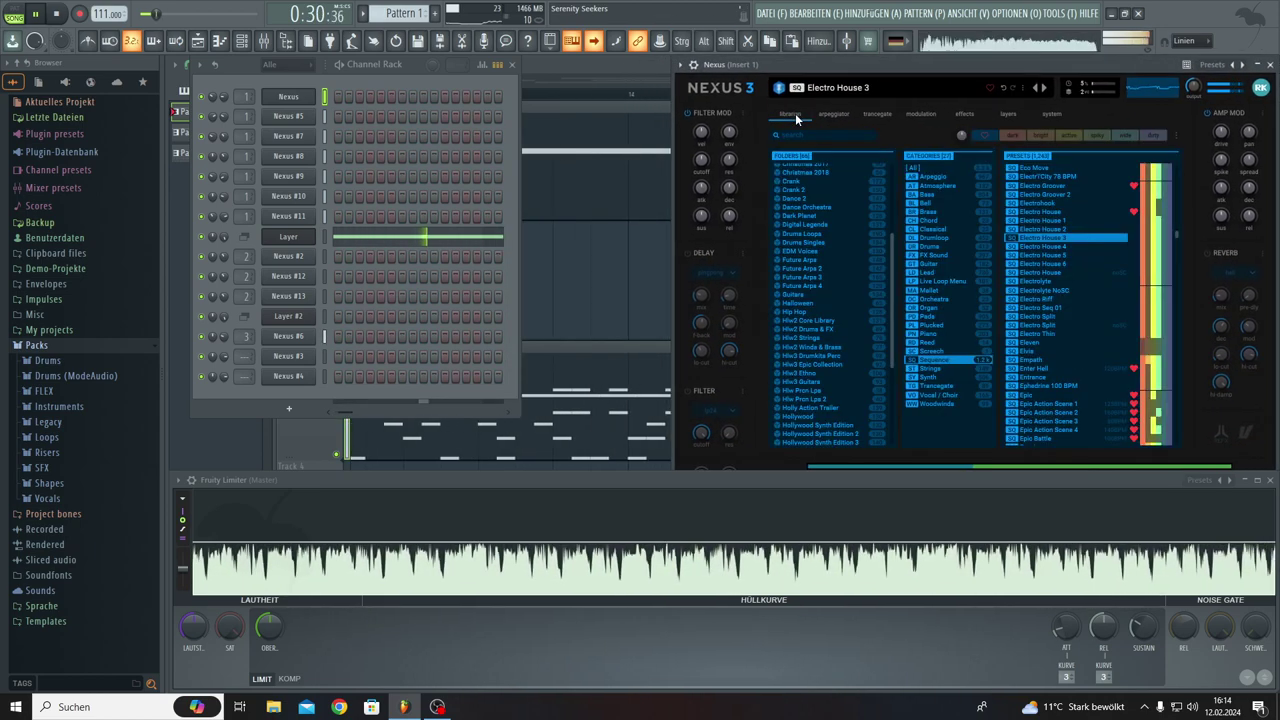
click(296, 117)
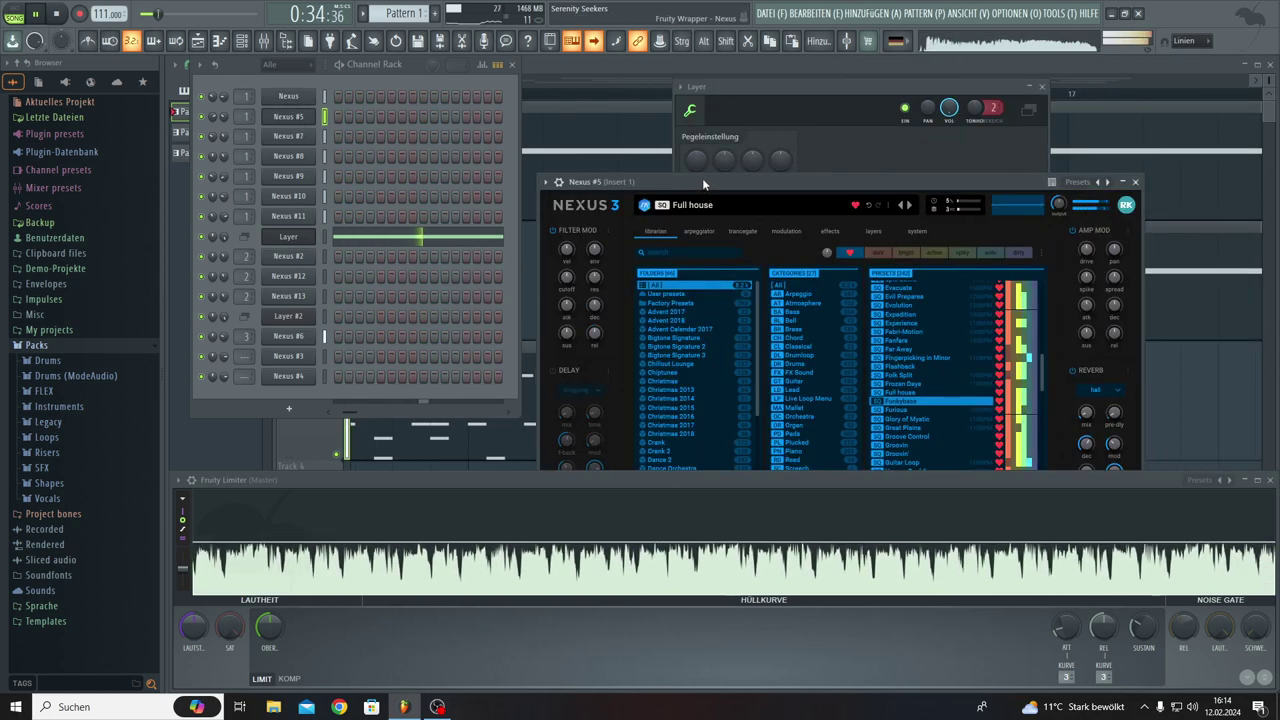
drag(702, 178, 871, 81)
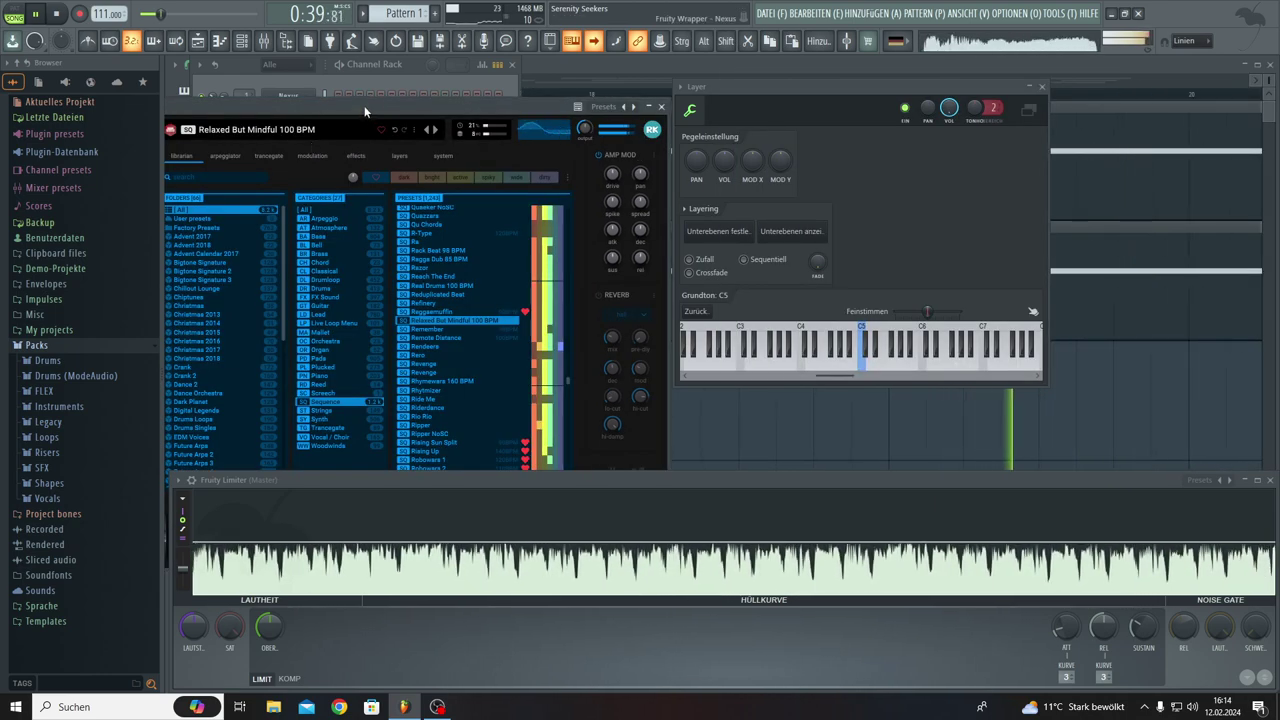
drag(365, 111, 993, 62)
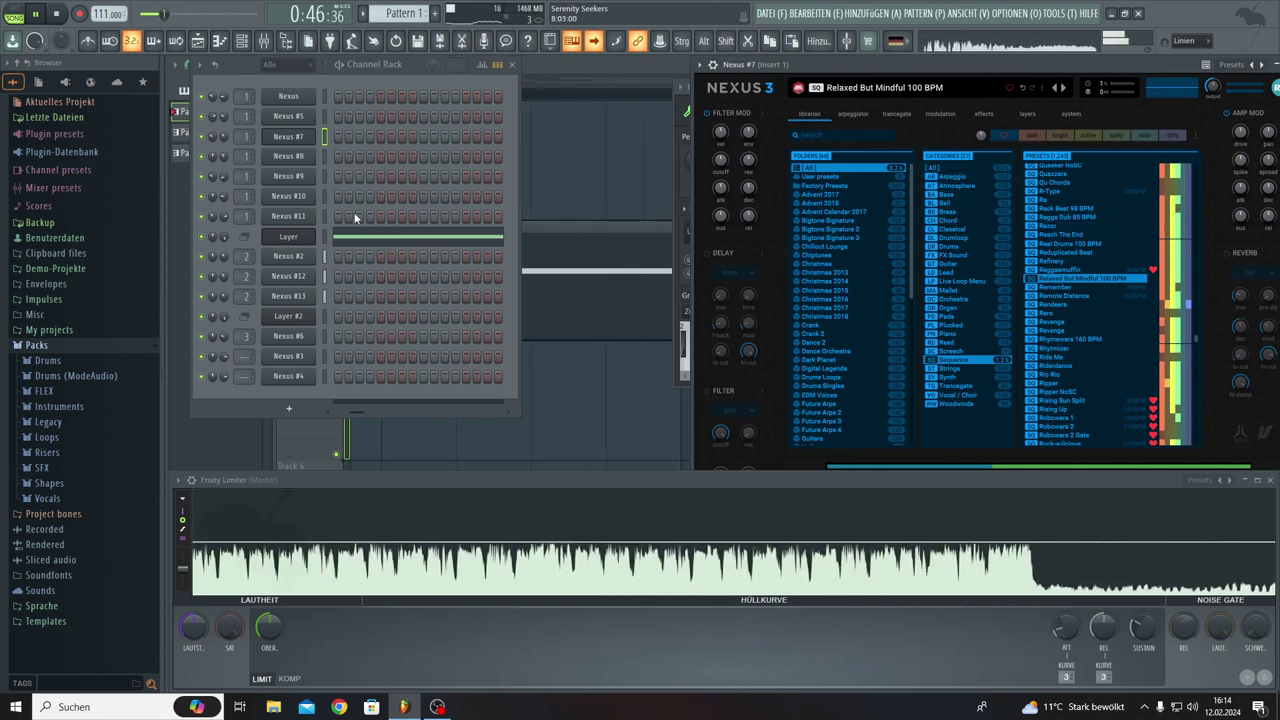
Open the Nexus #8 and Nexus #9 instruments beside the Channel Rack and examine their presets in the librarian
click(306, 160)
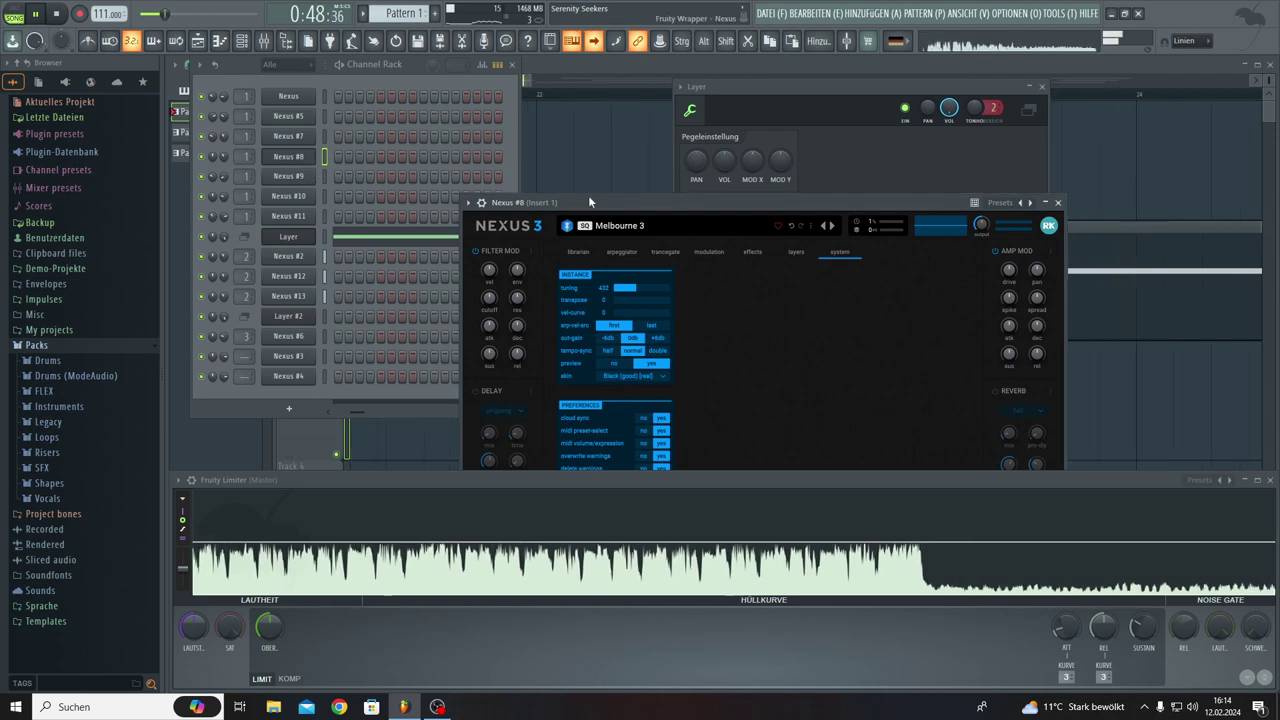
drag(588, 200, 889, 78)
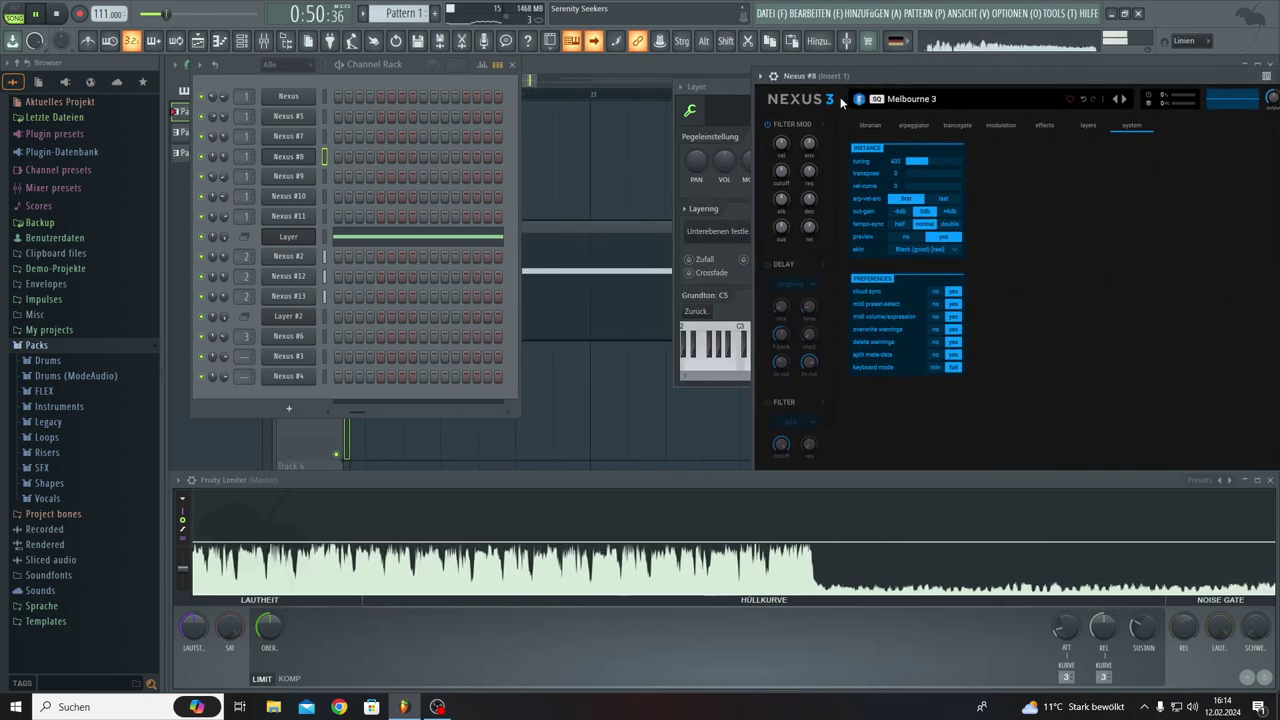
click(868, 125)
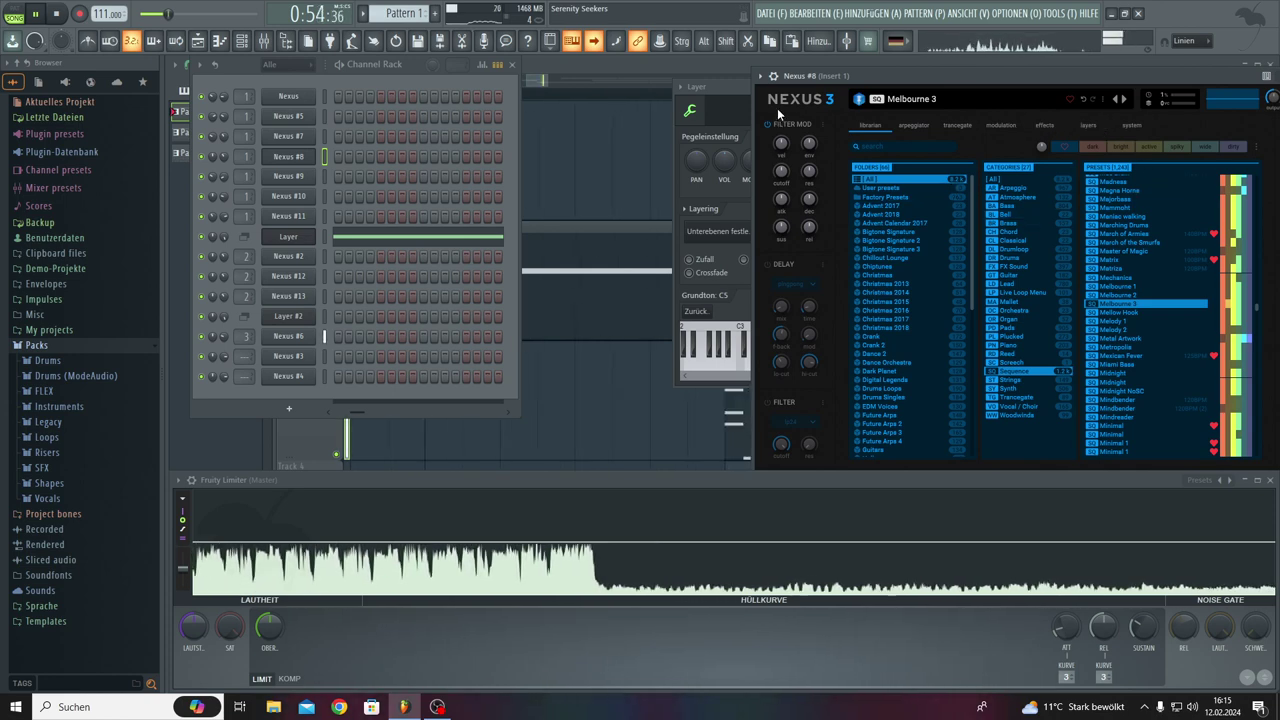
click(287, 177)
drag(811, 255, 738, 85)
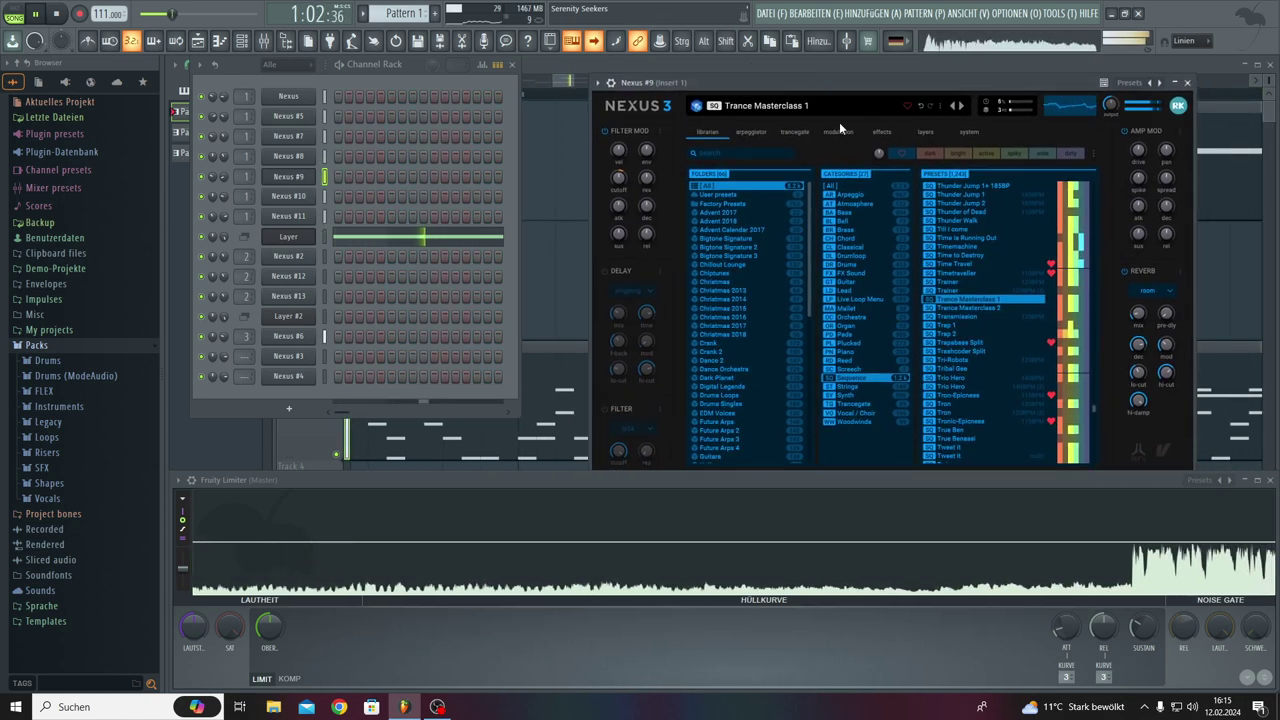
Open the Nexus #10 and Nexus #11 instruments beside the Channel Rack and examine their presets in the librarian
click(289, 197)
drag(752, 165, 866, 68)
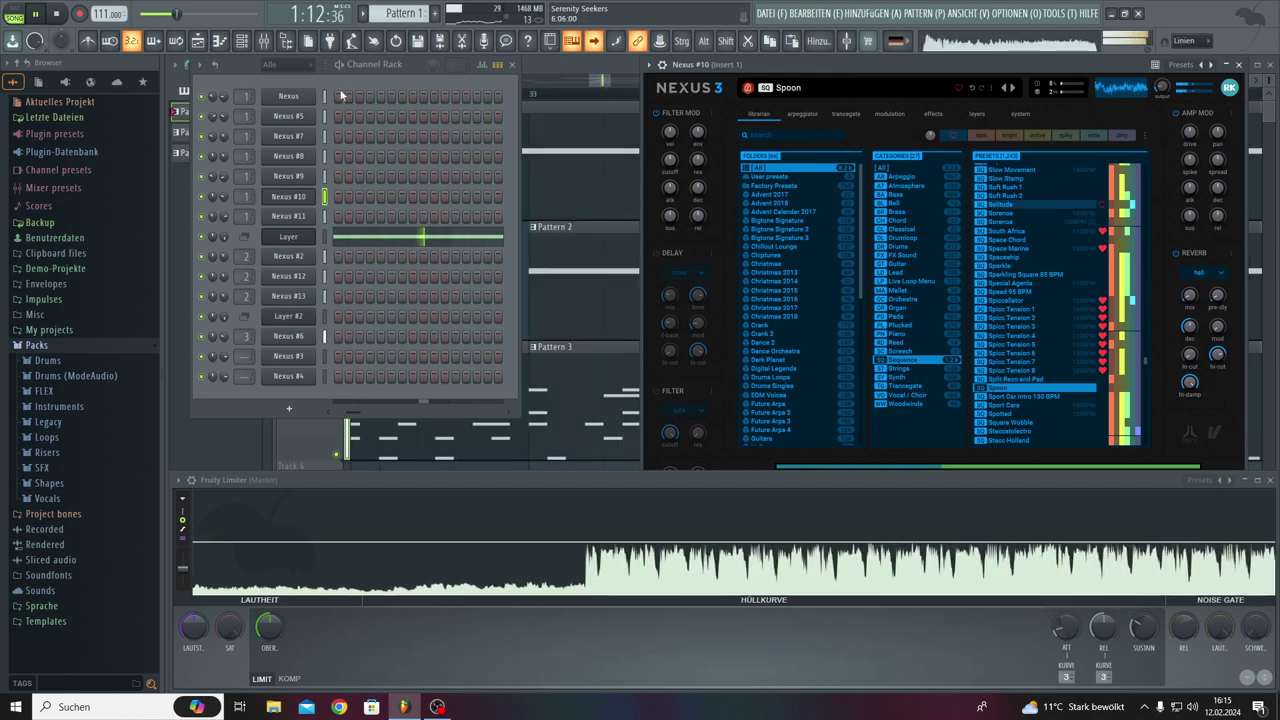
click(298, 216)
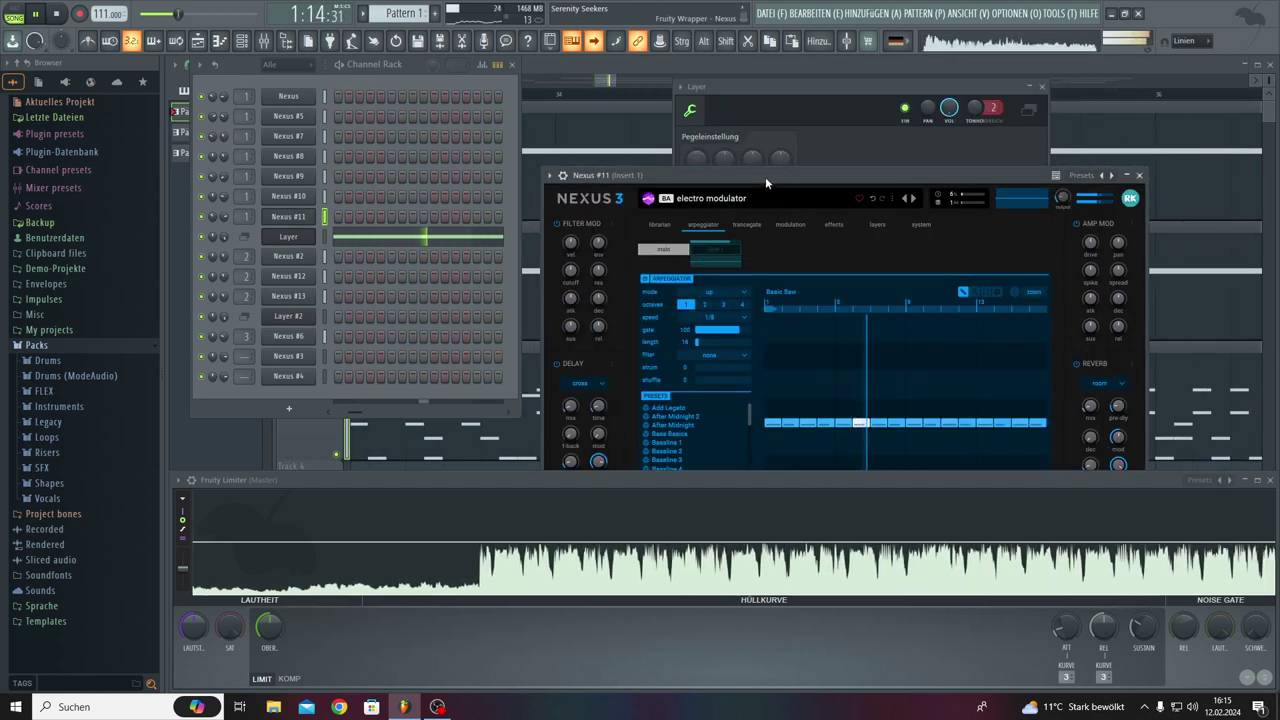
drag(765, 176, 897, 72)
click(780, 122)
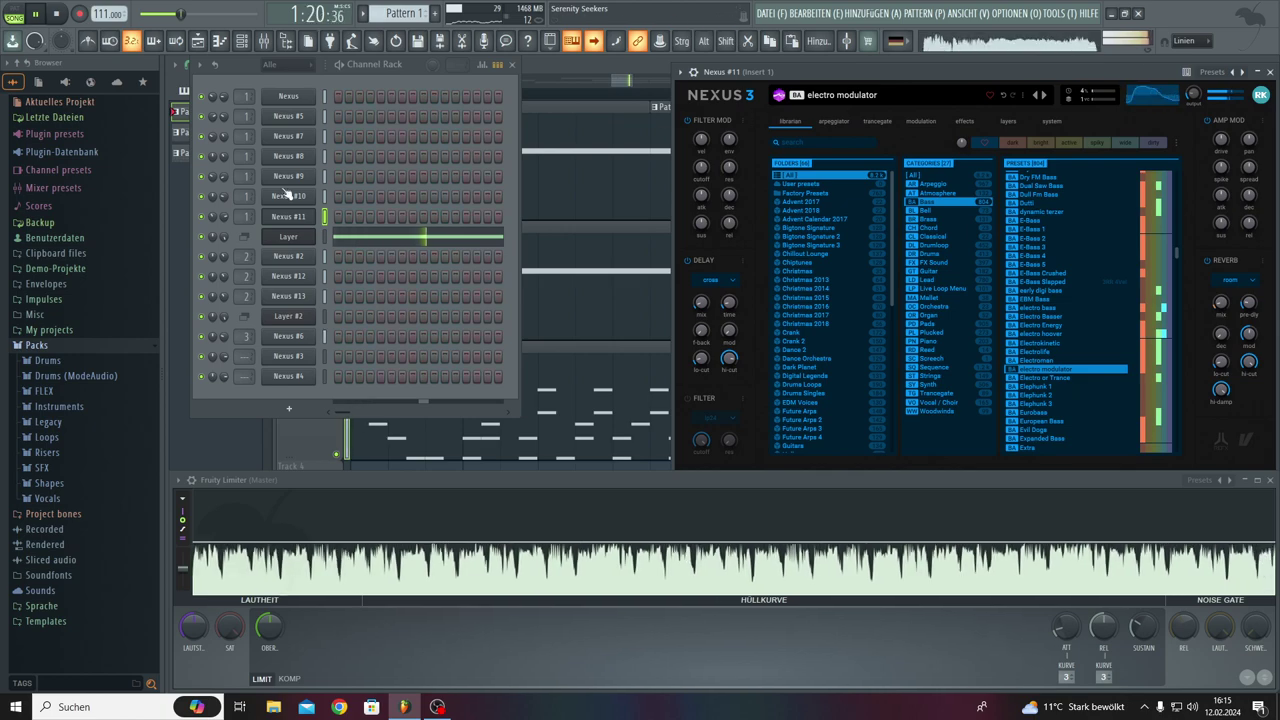
Return to the first Layer channel's settings and show its child channels in the Channel Rack again
click(291, 239)
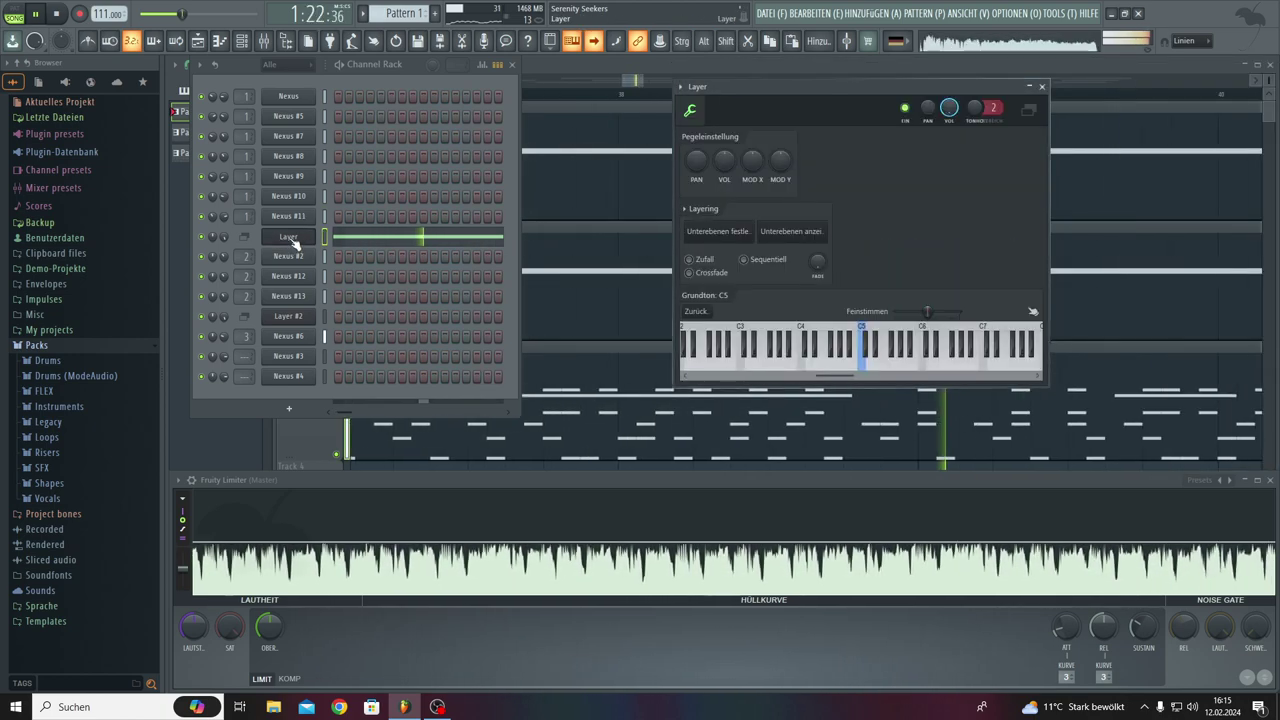
click(791, 236)
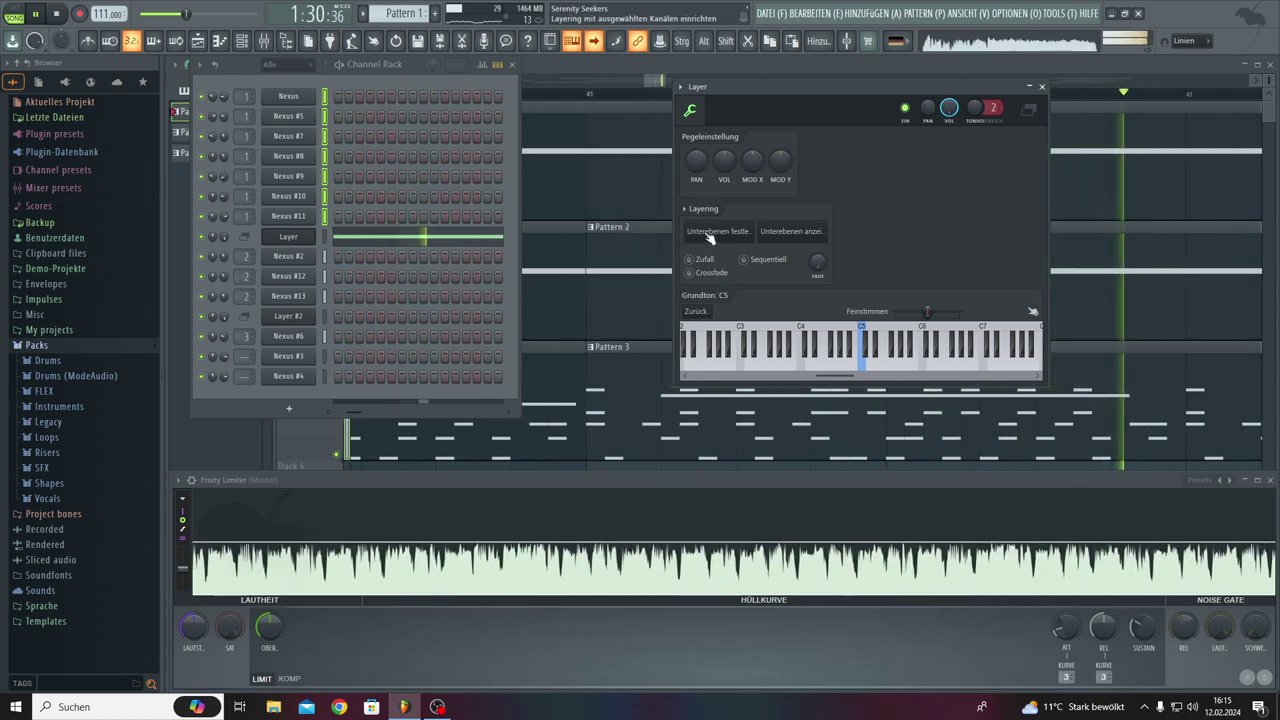
click(290, 237)
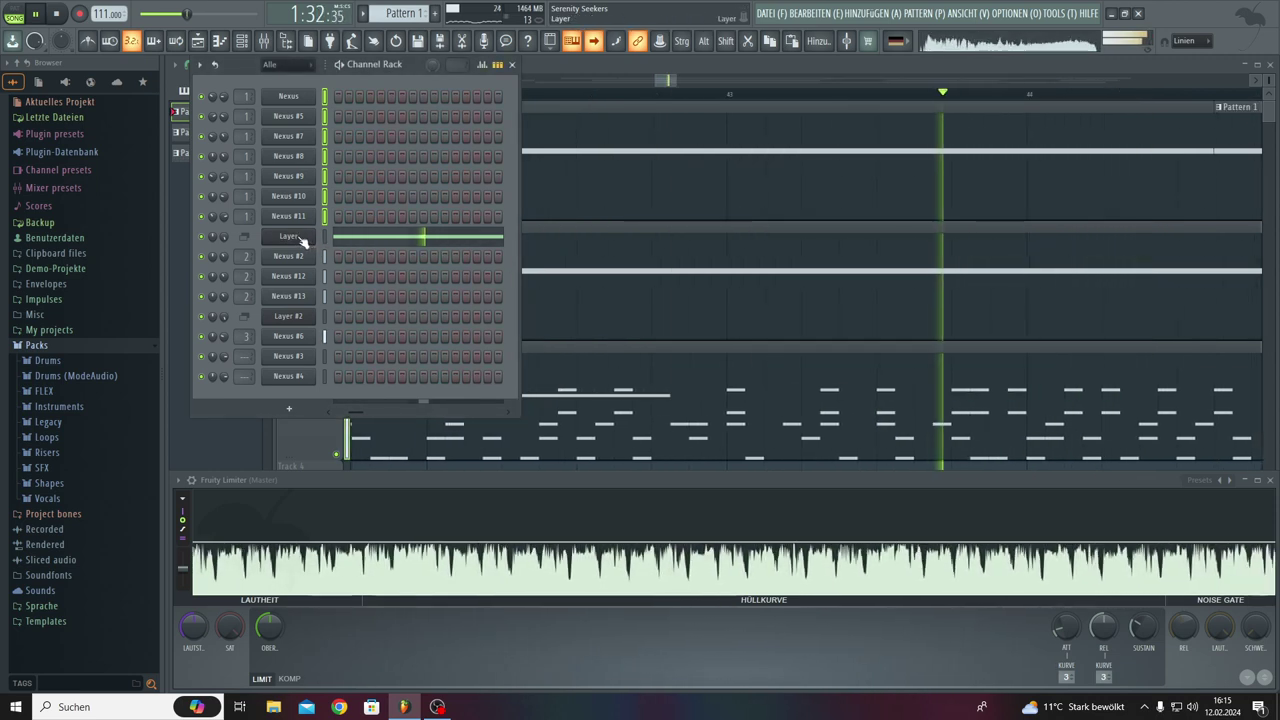
click(306, 238)
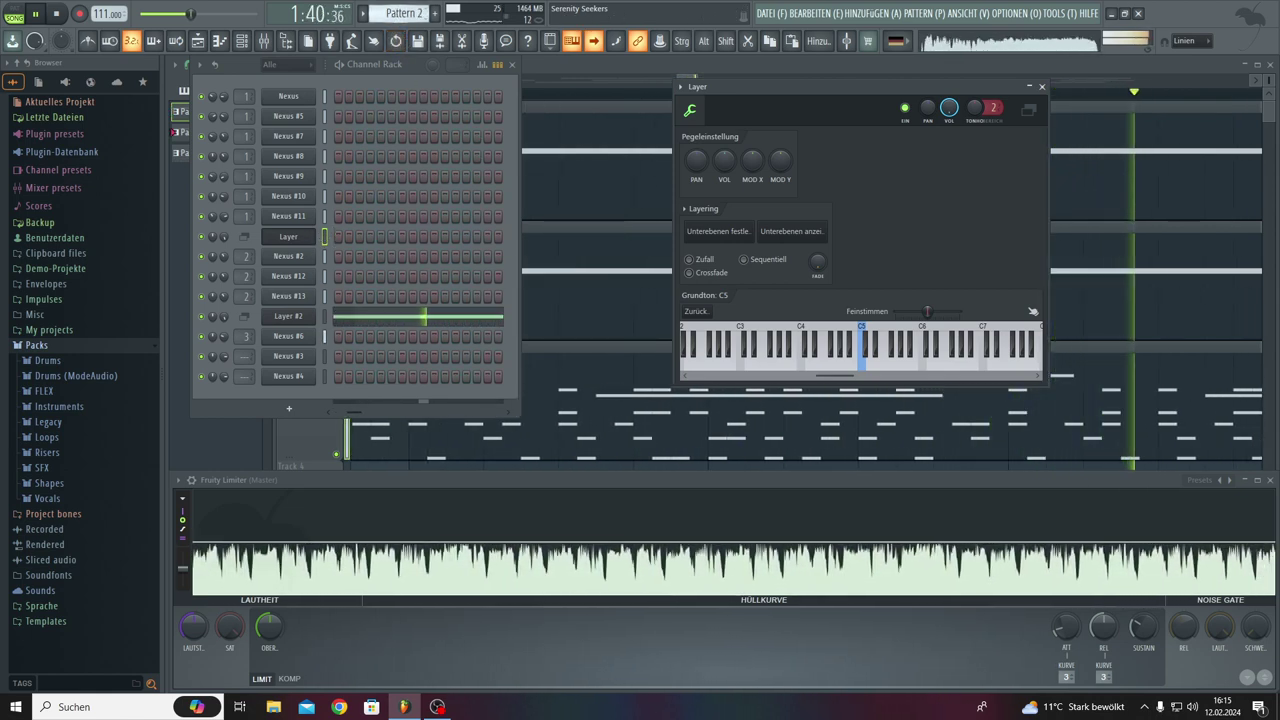
Select the Layer #2 channel, open Nexus #13 beside the Channel Rack and examine its preset in the librarian
click(288, 318)
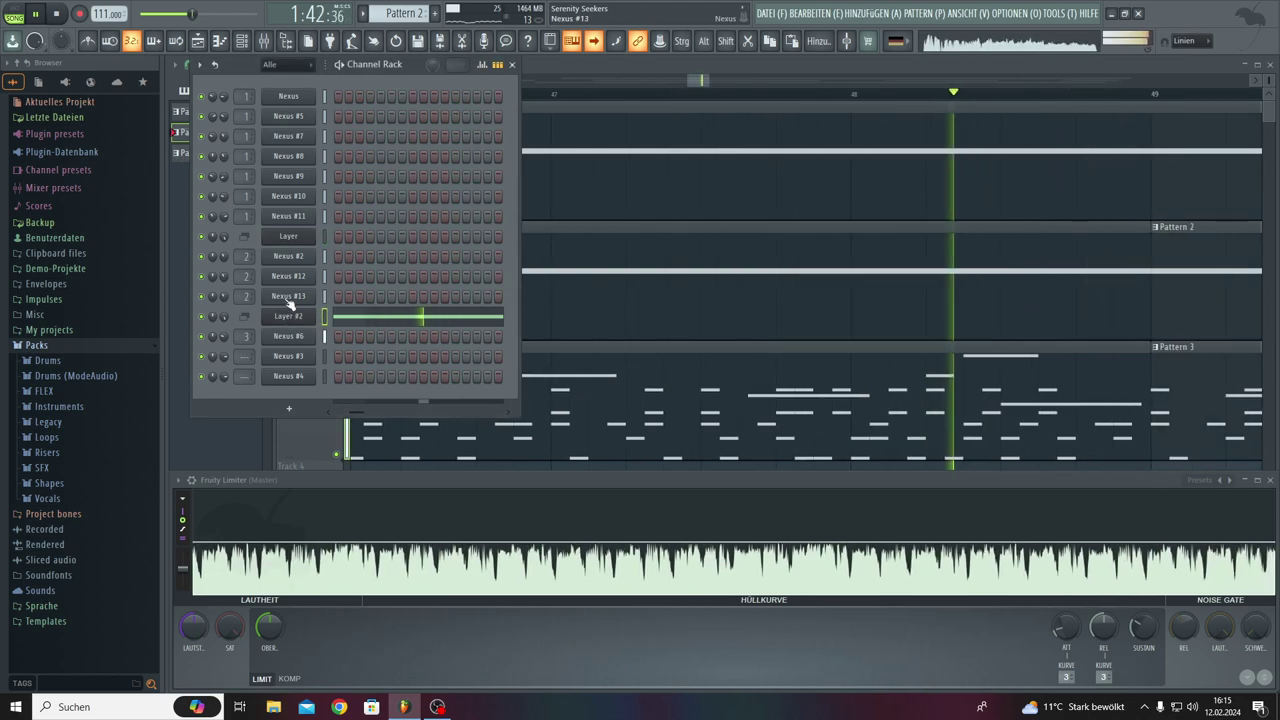
click(288, 296)
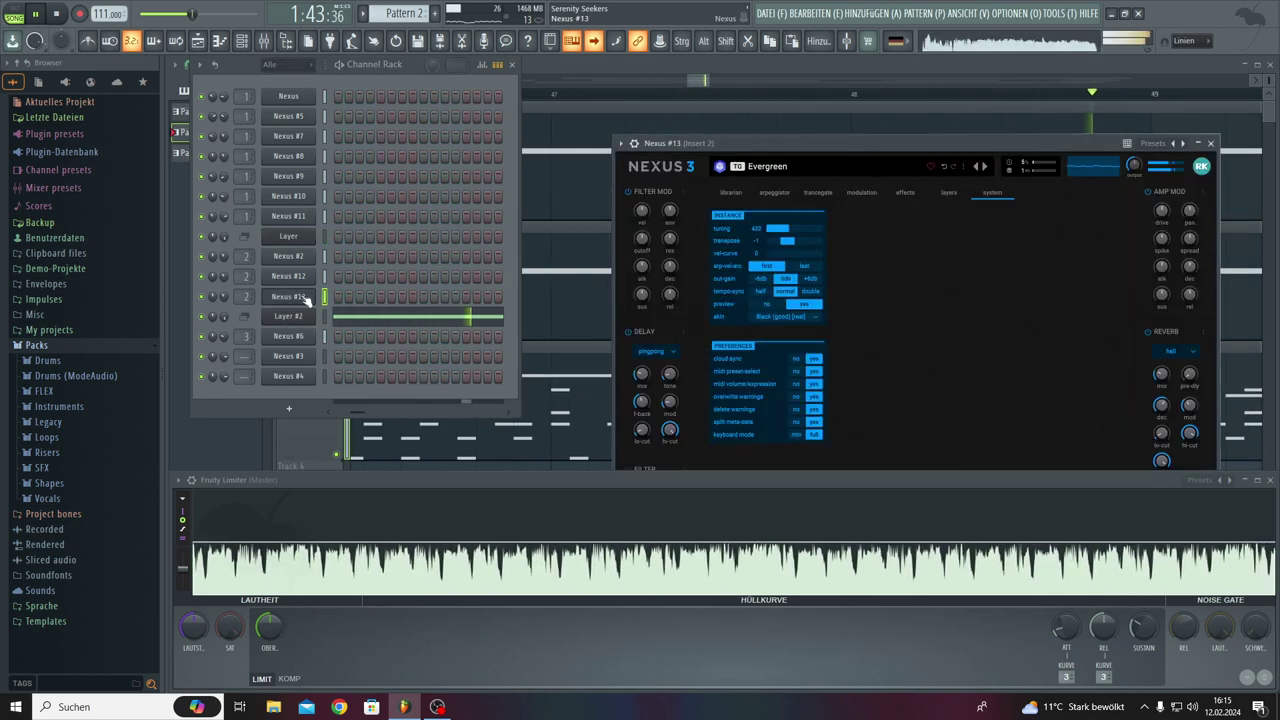
click(734, 192)
drag(808, 142, 829, 57)
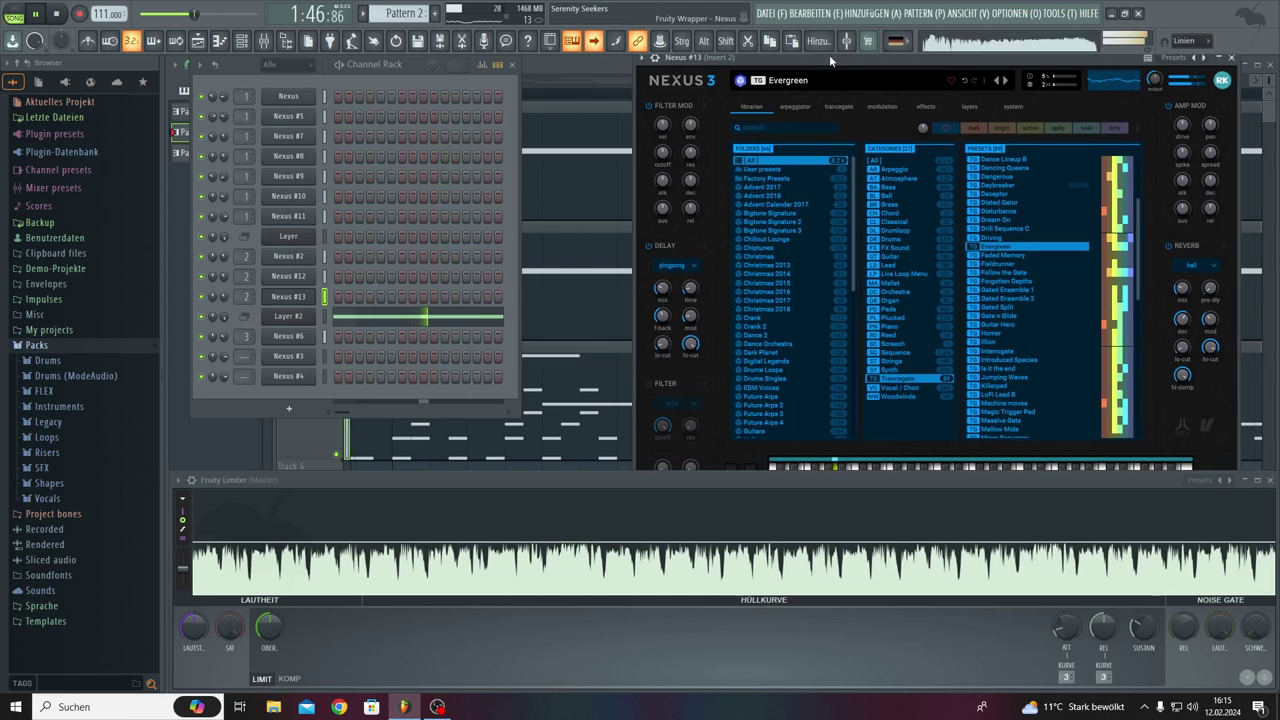
Open the Nexus #12 and Nexus #2 instruments beside the Channel Rack and examine their presets in the librarian
click(308, 278)
drag(633, 139, 820, 88)
click(778, 142)
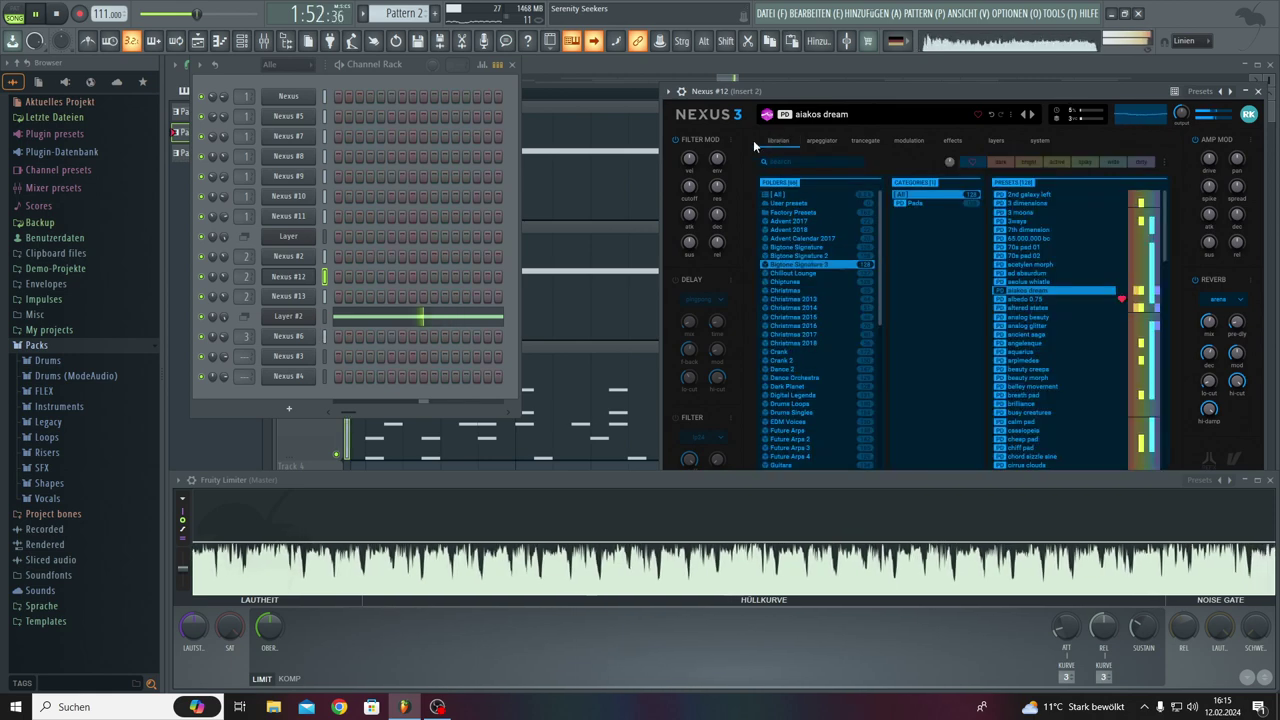
click(295, 258)
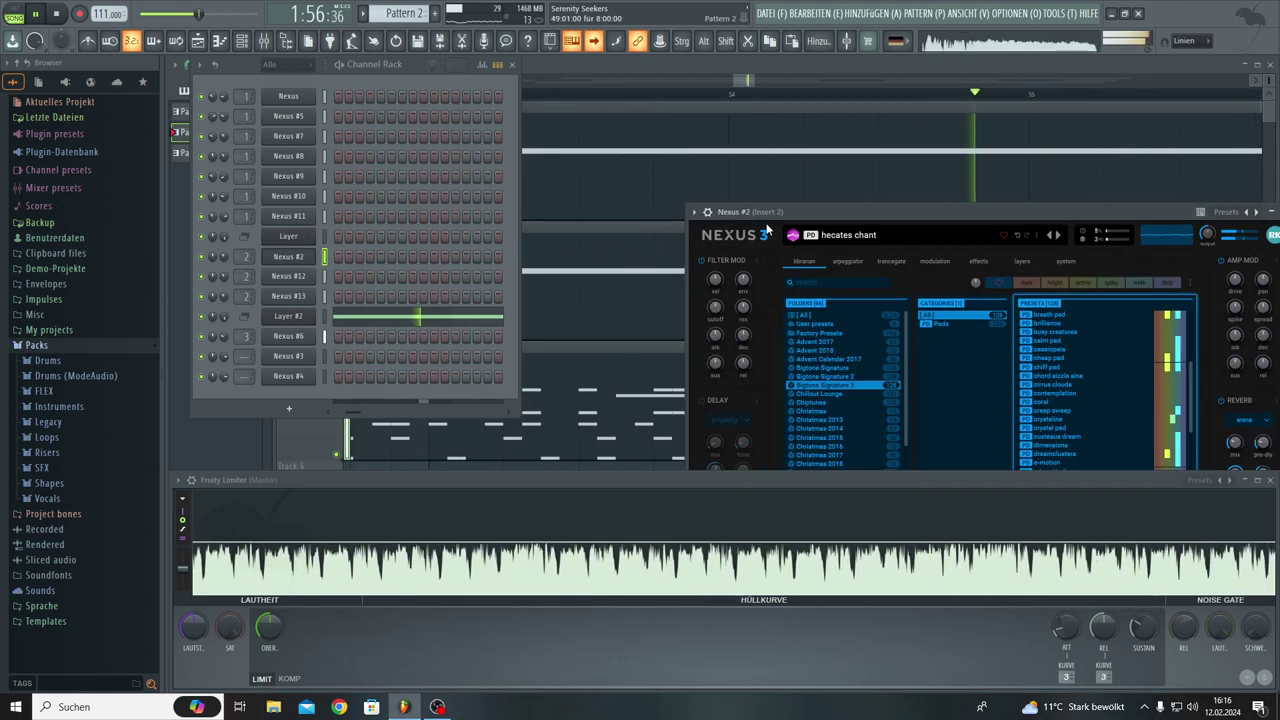
drag(801, 211, 787, 101)
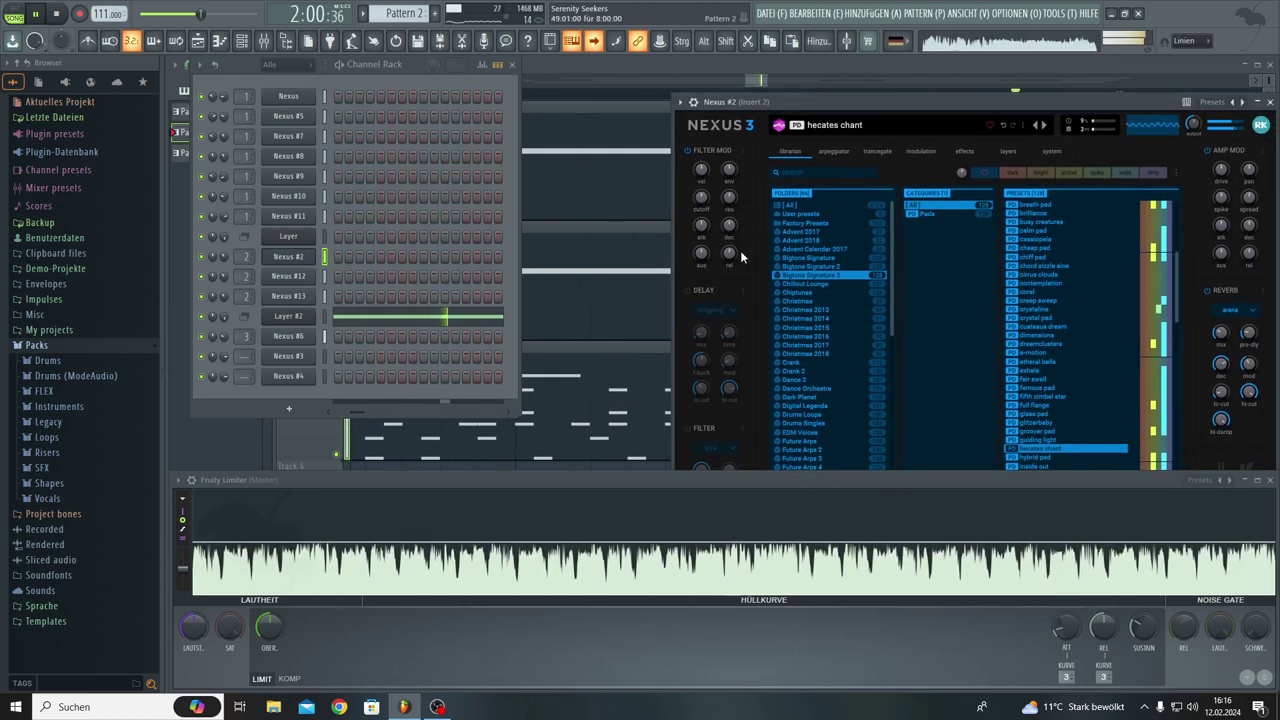
drag(944, 98, 934, 68)
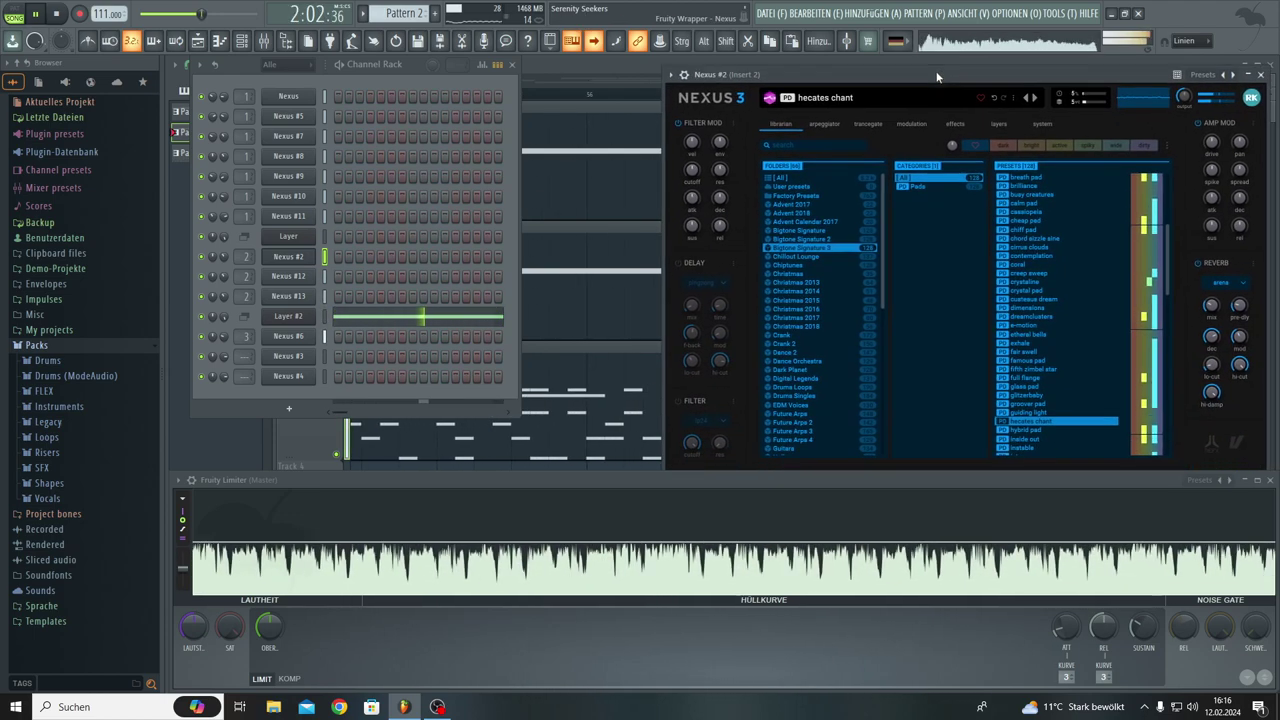
Open the Nexus #6 instrument beside the Channel Rack and examine its preset in the librarian
click(294, 341)
drag(478, 226, 840, 89)
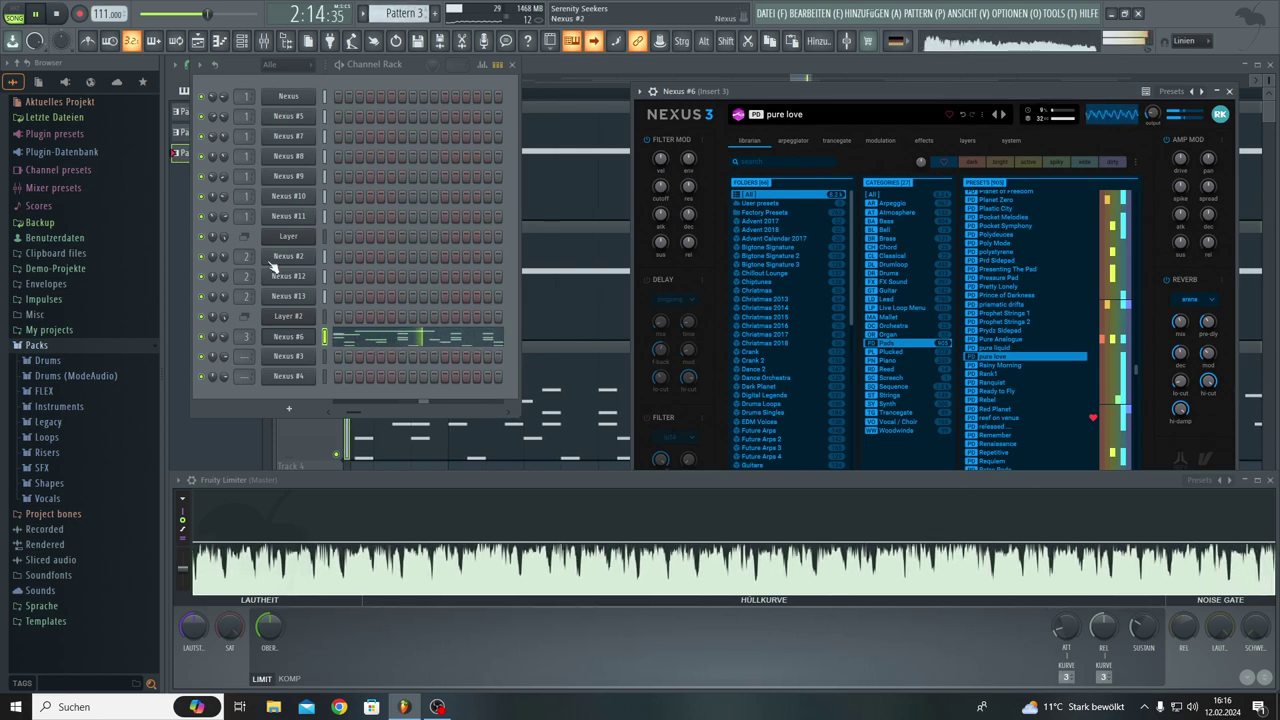
click(288, 337)
click(288, 337)
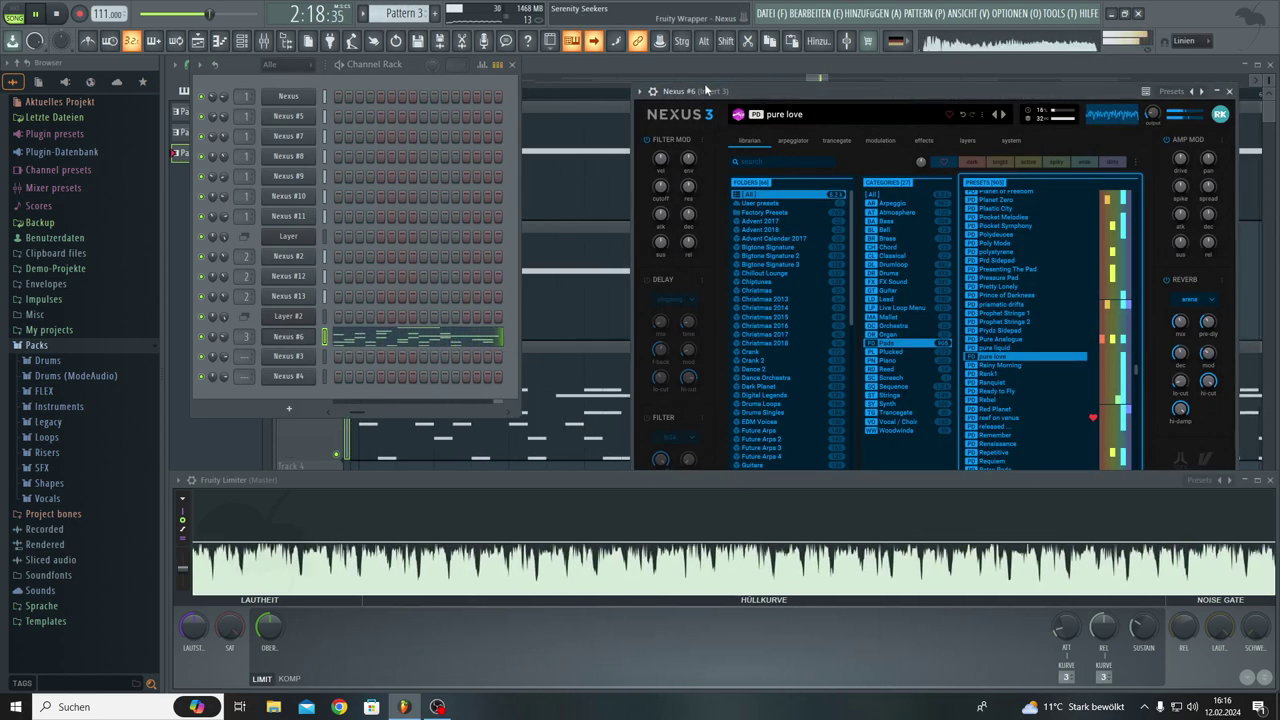
Open the Piano roll for Nexus #6 and examine the notes of Pattern 3 during playback
click(220, 42)
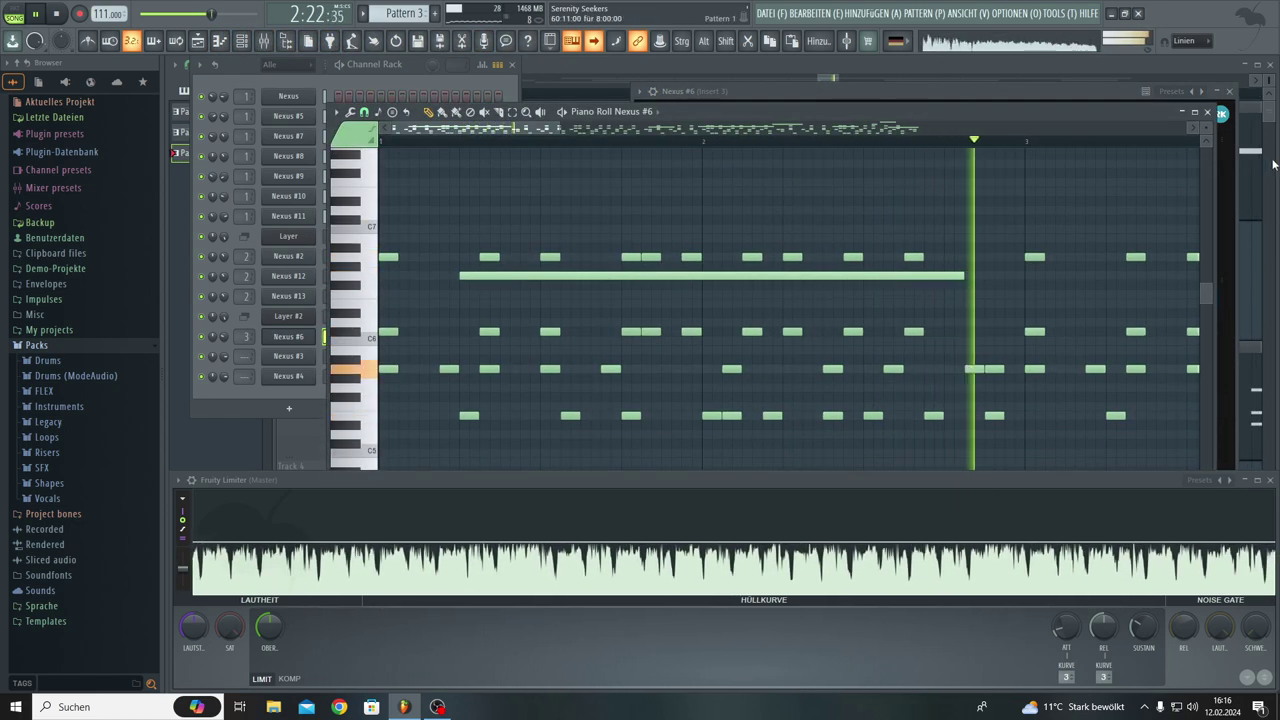
scroll(355, 330, down, 5)
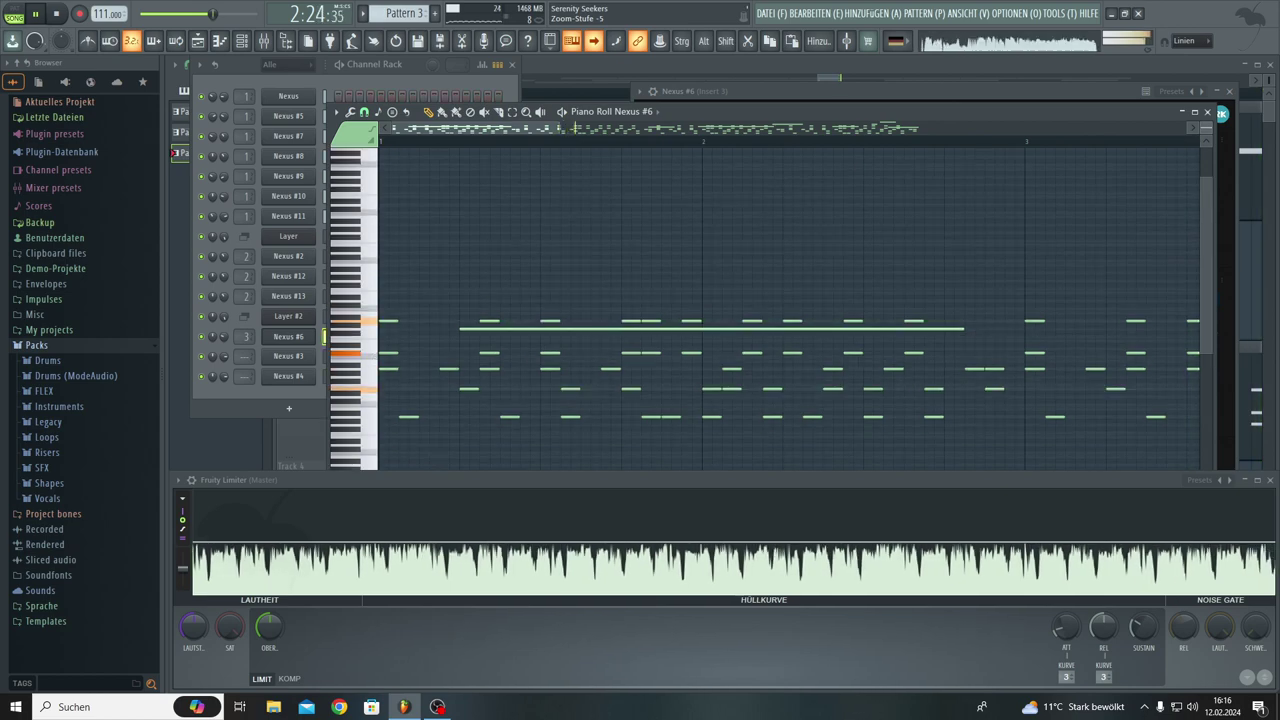
scroll(1014, 206, down, 4)
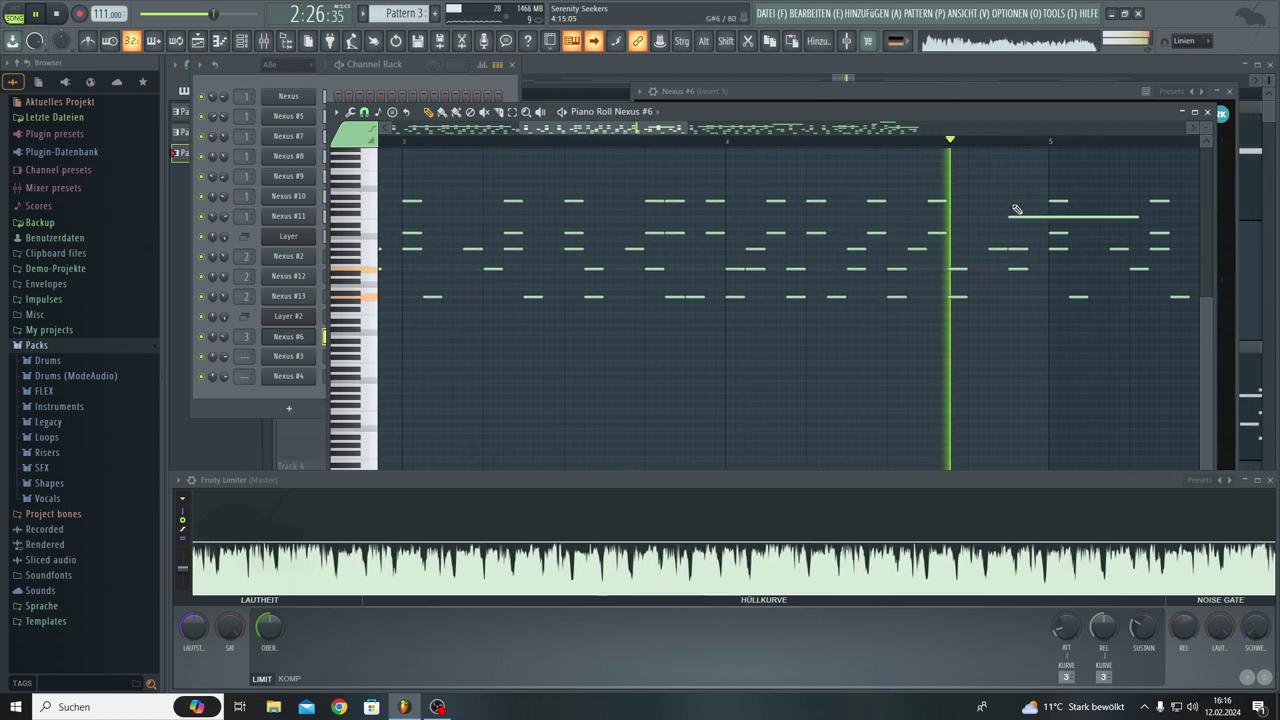
scroll(1016, 209, down, 1)
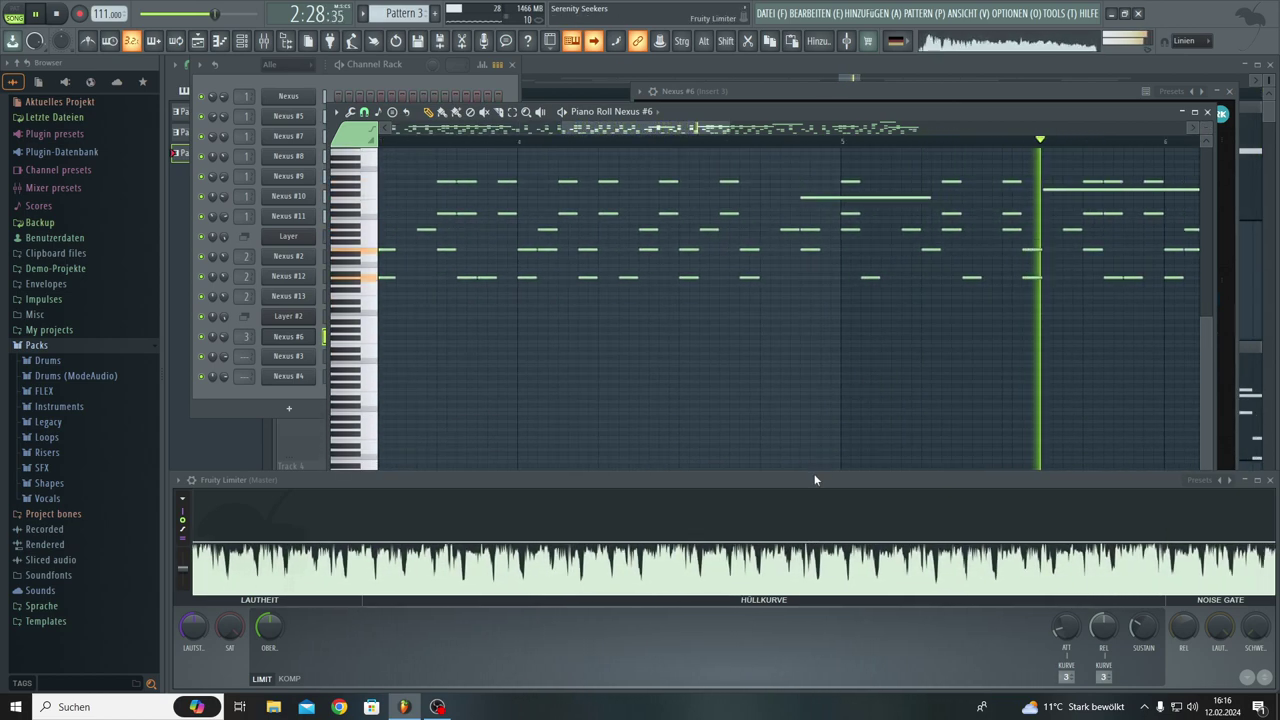
mouse_move(815, 480)
mouse_down()
mouse_move(818, 228)
mouse_move(800, 363)
mouse_move(811, 528)
mouse_move(816, 475)
mouse_up()
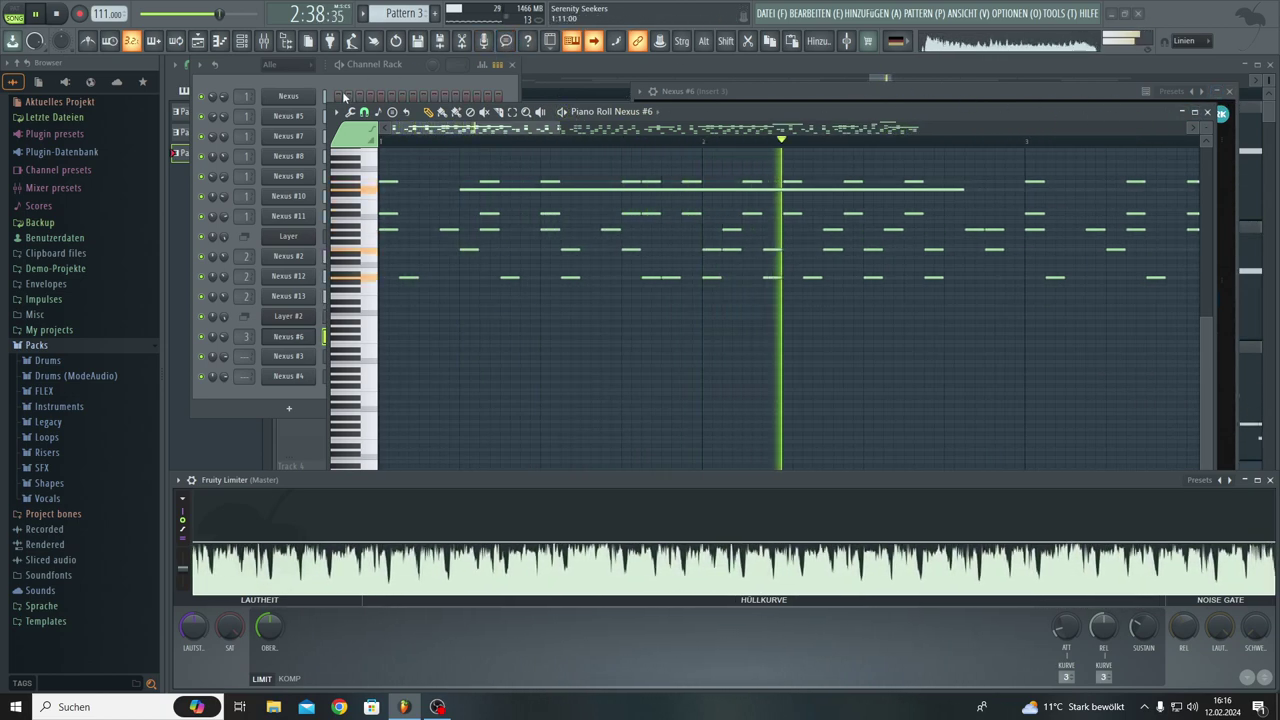
Return to the Playlist and examine the full arrangement of Patterns 1, 2 and 3 across Tracks 1 to 3 during playback
key(F5)
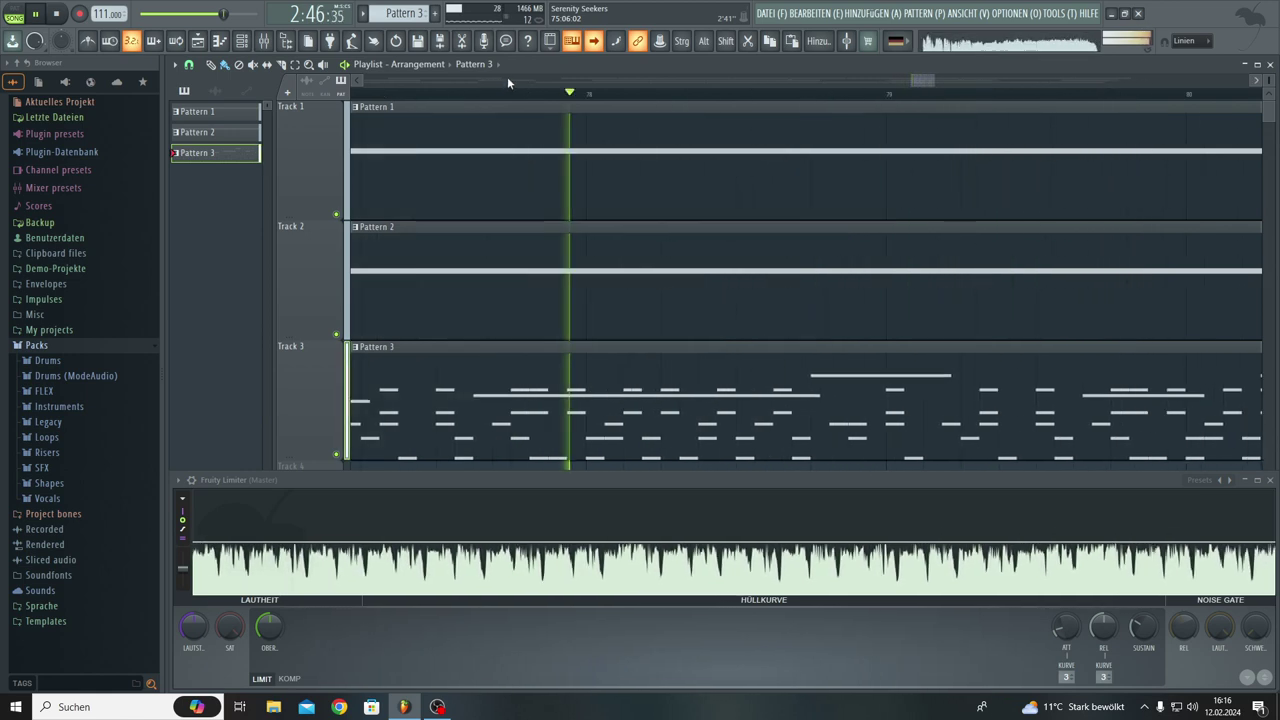
scroll(594, 94, down, 2)
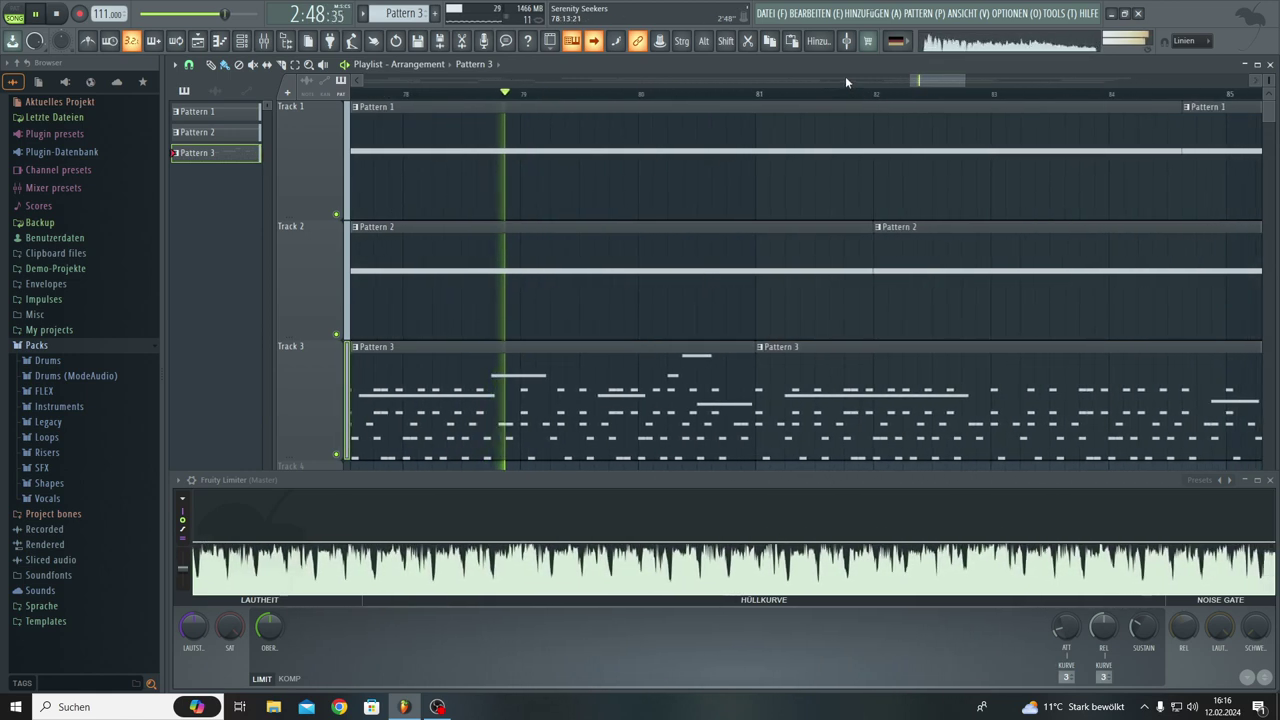
scroll(835, 61, down, 4)
scroll(800, 157, up, 4)
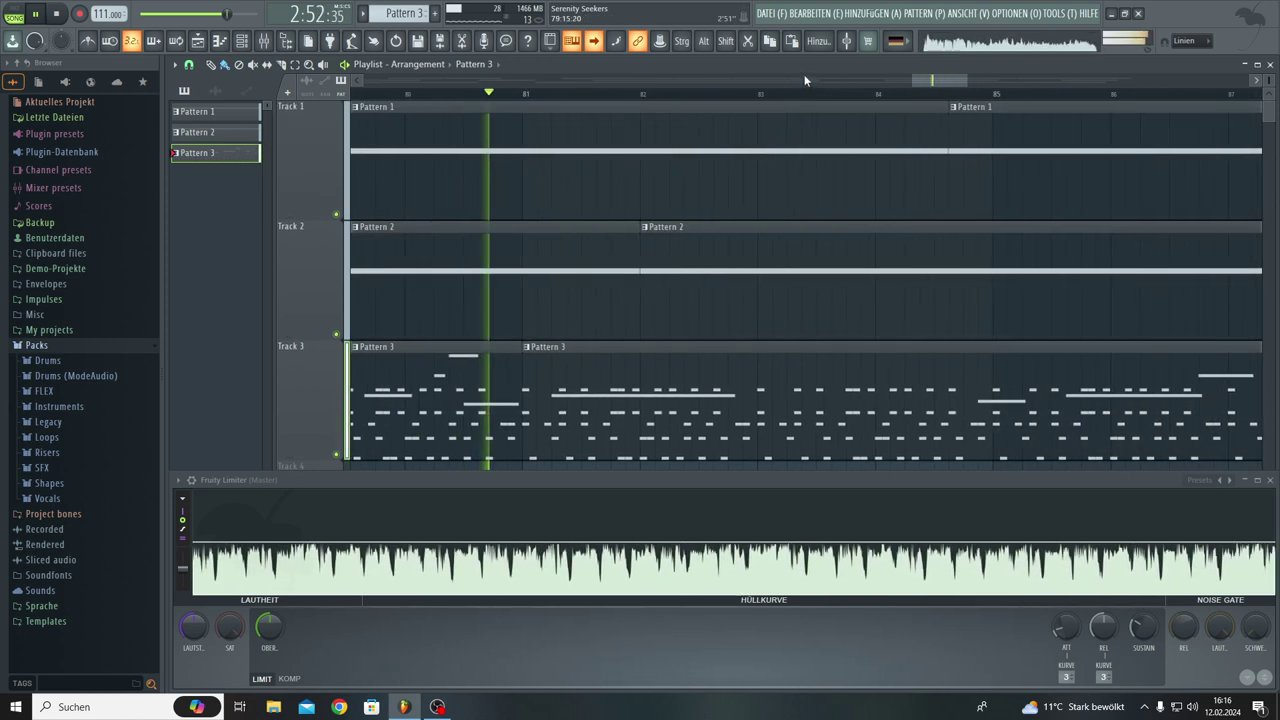
scroll(935, 80, down, 2)
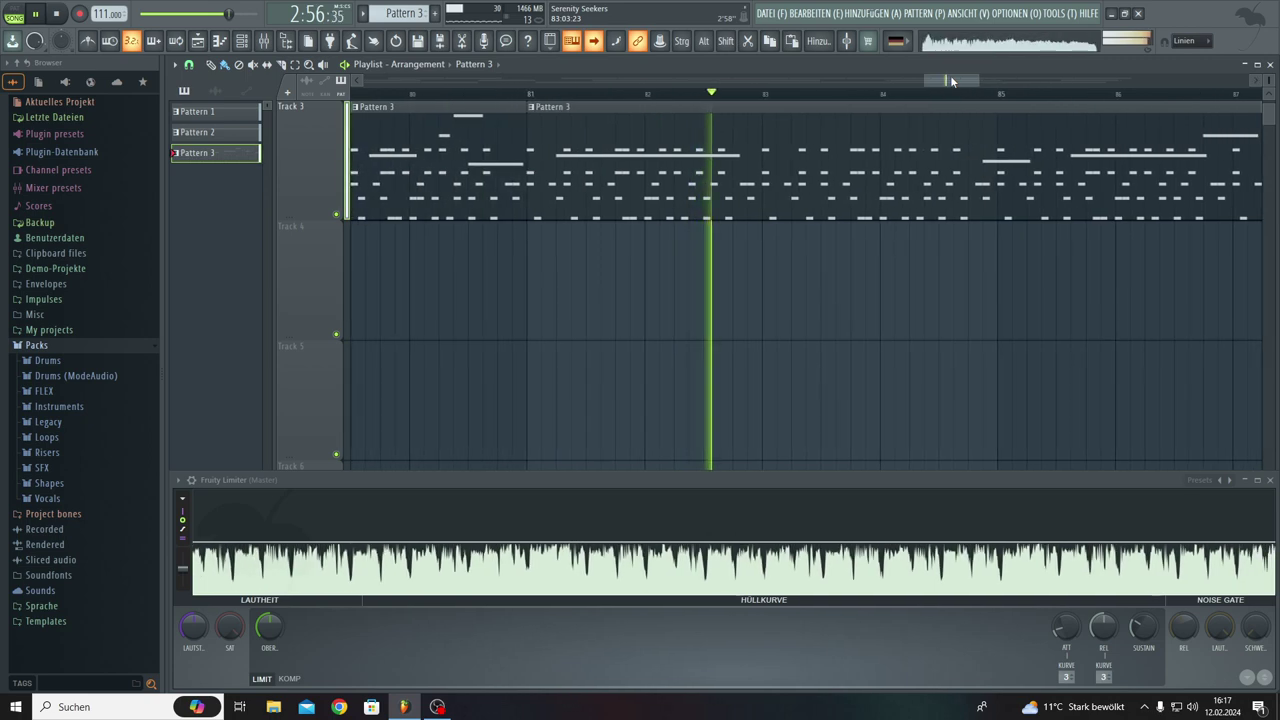
scroll(1015, 76, down, 1)
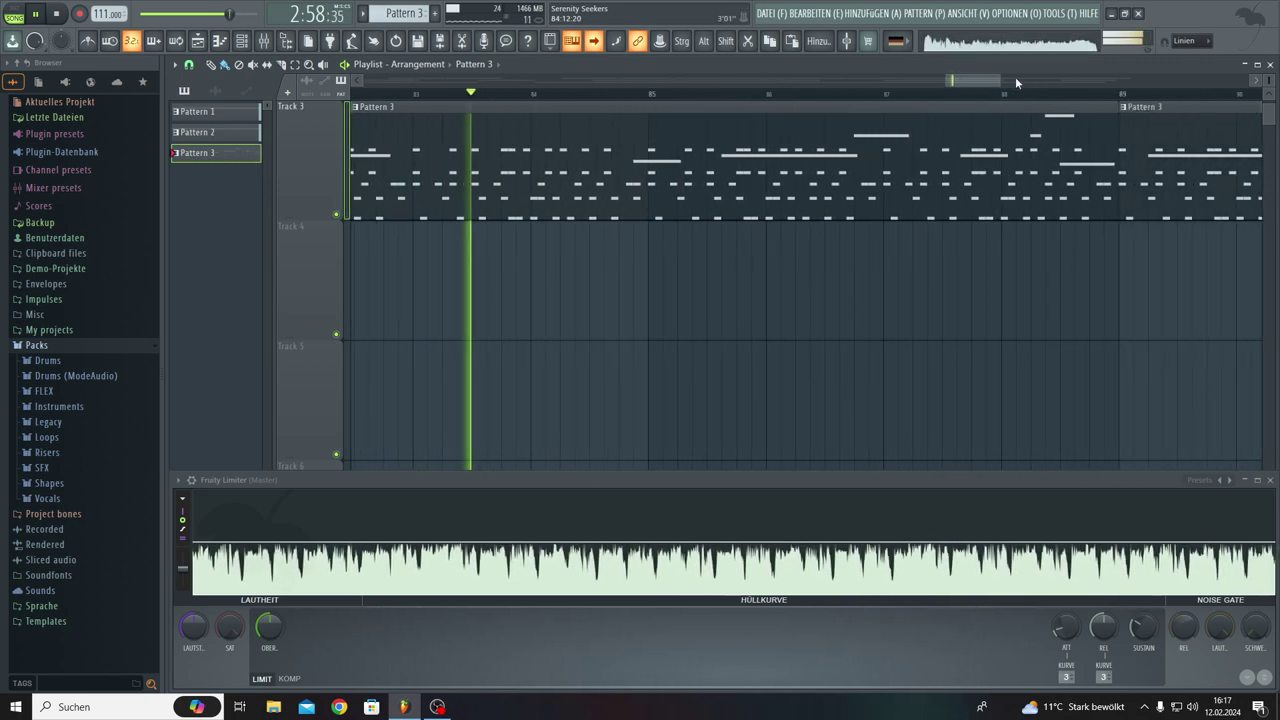
scroll(1027, 84, down, 3)
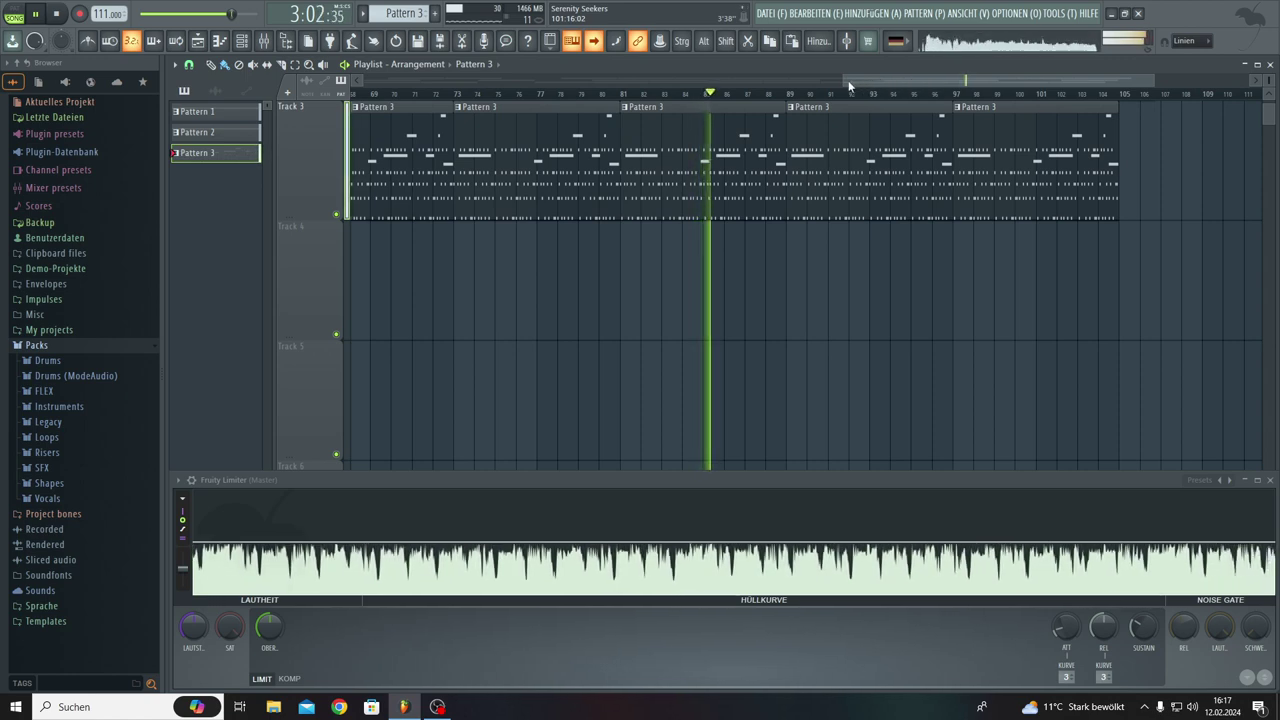
scroll(741, 208, up, 3)
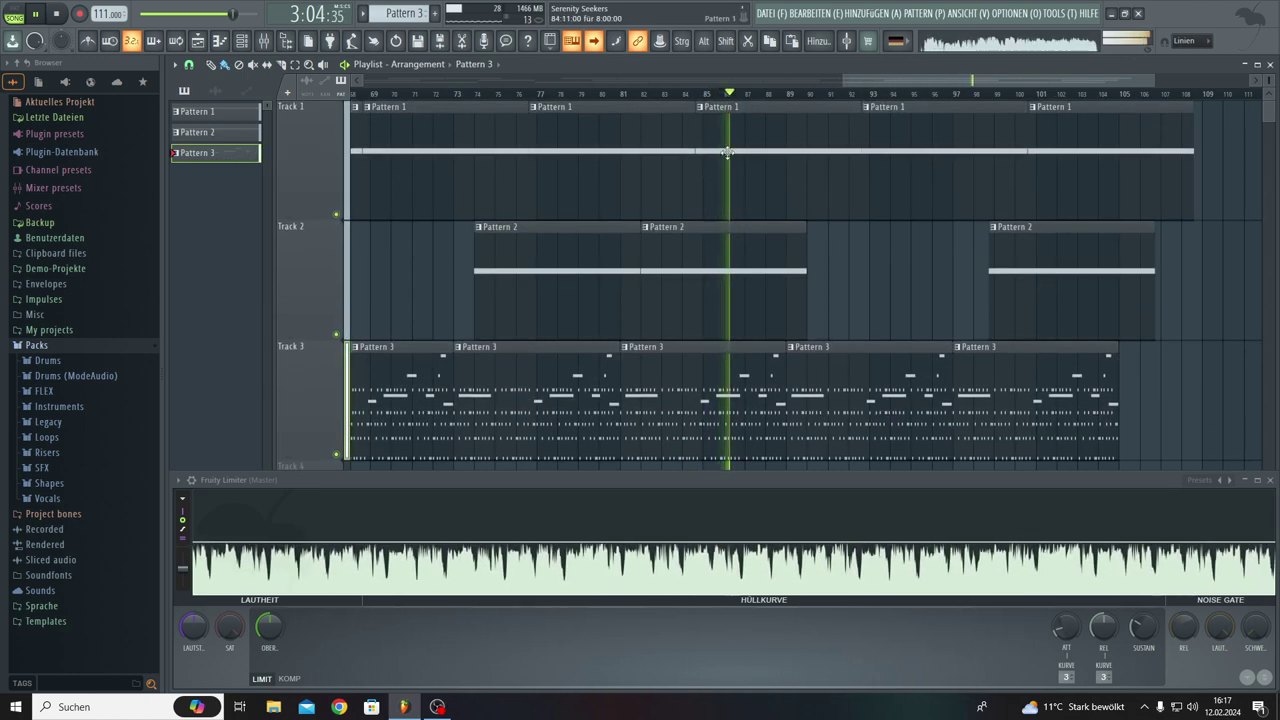
drag(831, 79, 350, 80)
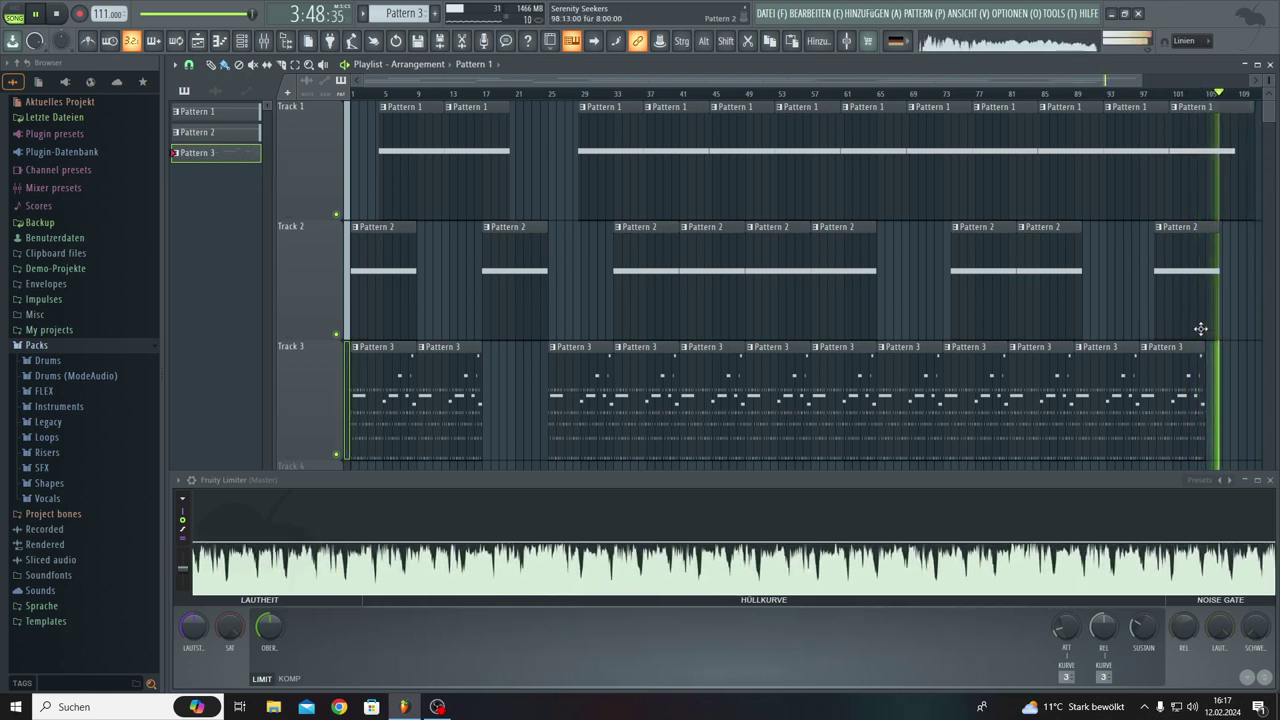
Switch to the OBS window to reach the recording controls
click(446, 707)
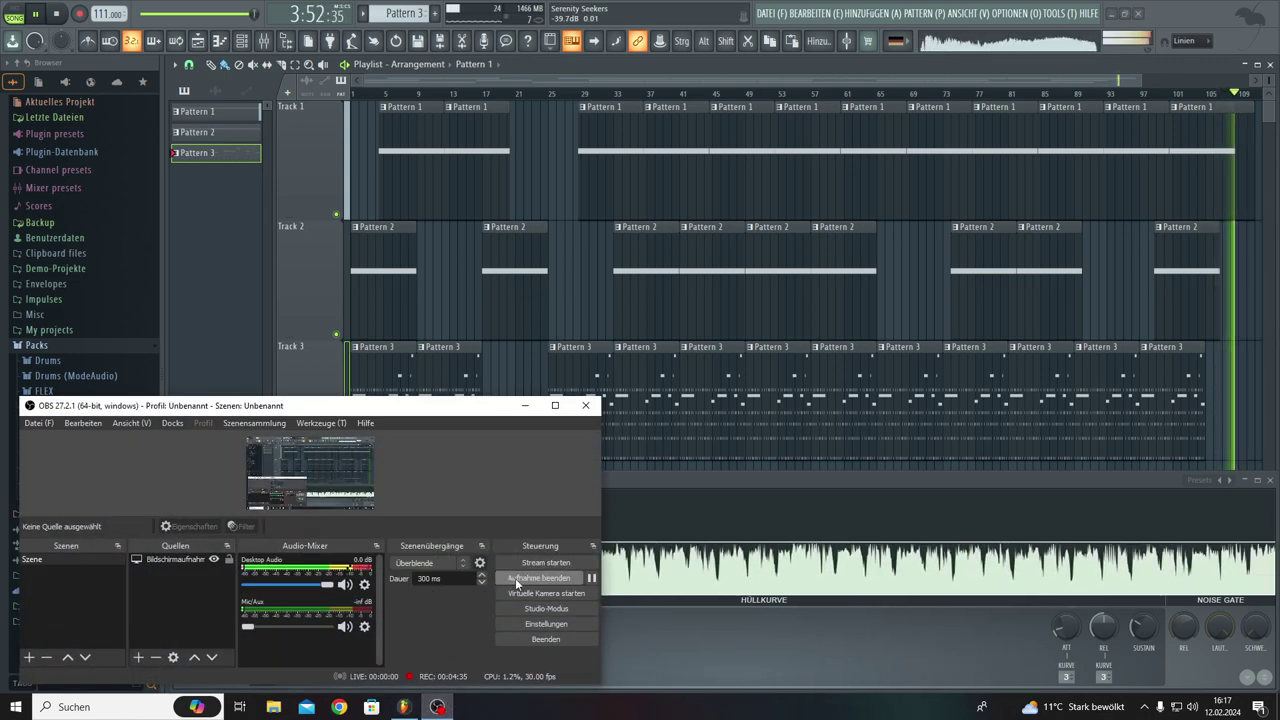